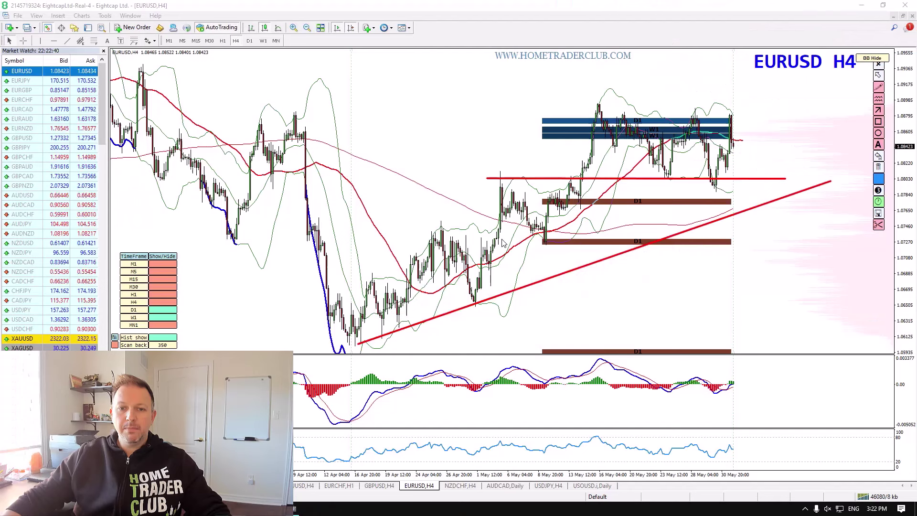
Draw a horizontal support level across the EURUSD H4 chart.
{"action": "left_click_drag", "start_coordinate": [497, 236], "coordinate": [787, 237]}
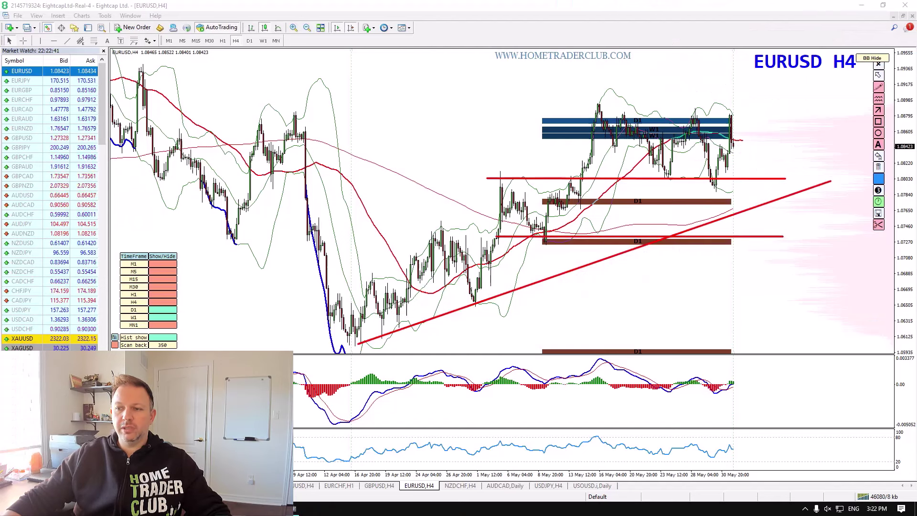
Circle the pullback area above the rising trendline, trace the dip into it, then erase the sketches.
{"action": "mouse_move", "coordinate": [746, 191]}
{"action": "left_mouse_down"}
{"action": "mouse_move", "coordinate": [740, 184]}
{"action": "mouse_move", "coordinate": [691, 213]}
{"action": "mouse_move", "coordinate": [741, 199]}
{"action": "mouse_move", "coordinate": [755, 111]}
{"action": "mouse_move", "coordinate": [762, 121]}
{"action": "left_mouse_up"}
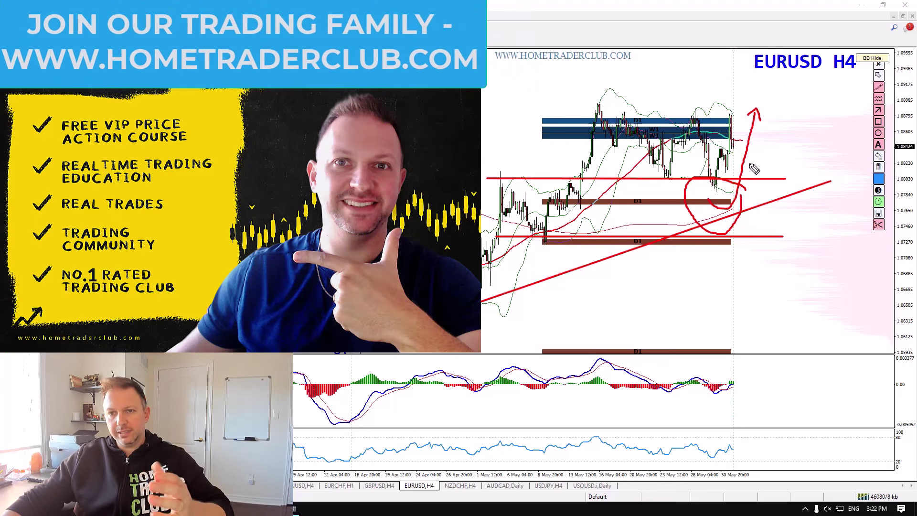
{"action": "mouse_move", "coordinate": [701, 150]}
{"action": "left_mouse_down"}
{"action": "mouse_move", "coordinate": [732, 213]}
{"action": "mouse_move", "coordinate": [722, 194]}
{"action": "mouse_move", "coordinate": [759, 111]}
{"action": "mouse_move", "coordinate": [767, 129]}
{"action": "left_mouse_up"}
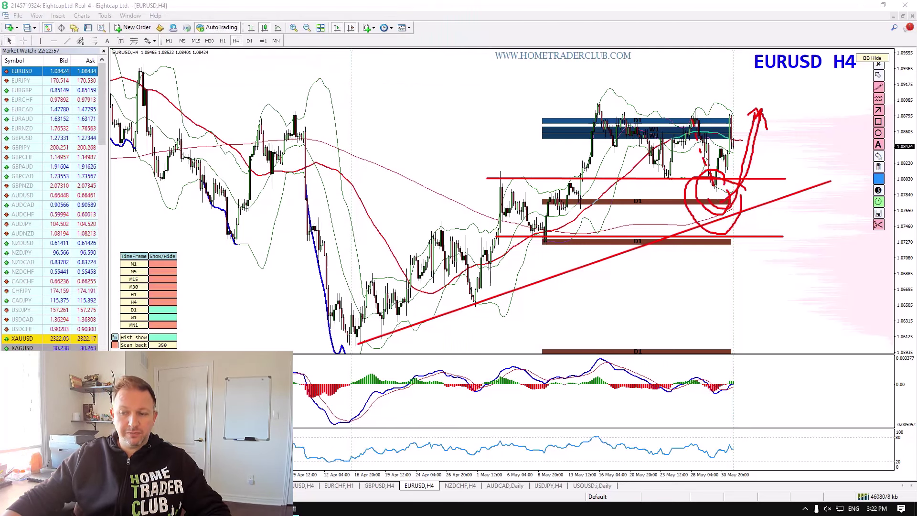
{"action": "key", "text": "Escape"}
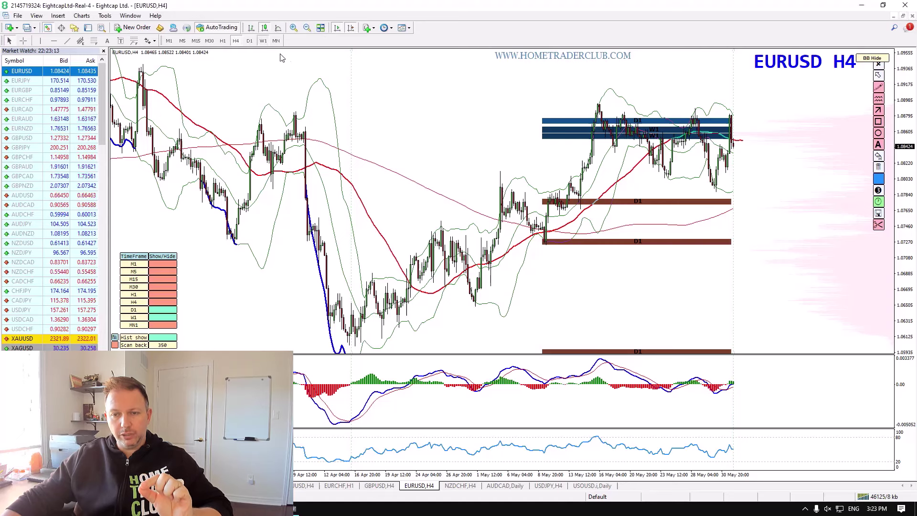
On the weekly chart, sketch a triangle from the May 2023 high with a breakout arrow, then erase it.
{"action": "left_click", "coordinate": [263, 41]}
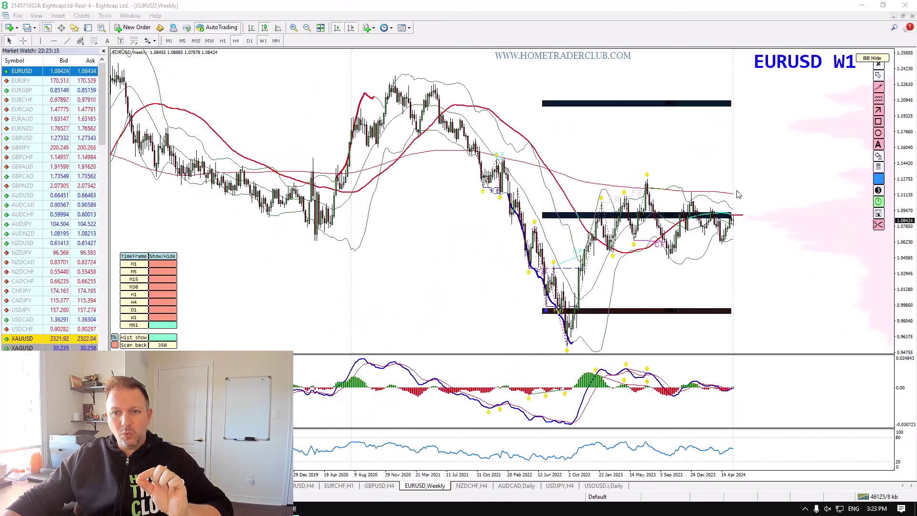
{"action": "left_click_drag", "start_coordinate": [648, 178], "coordinate": [763, 215]}
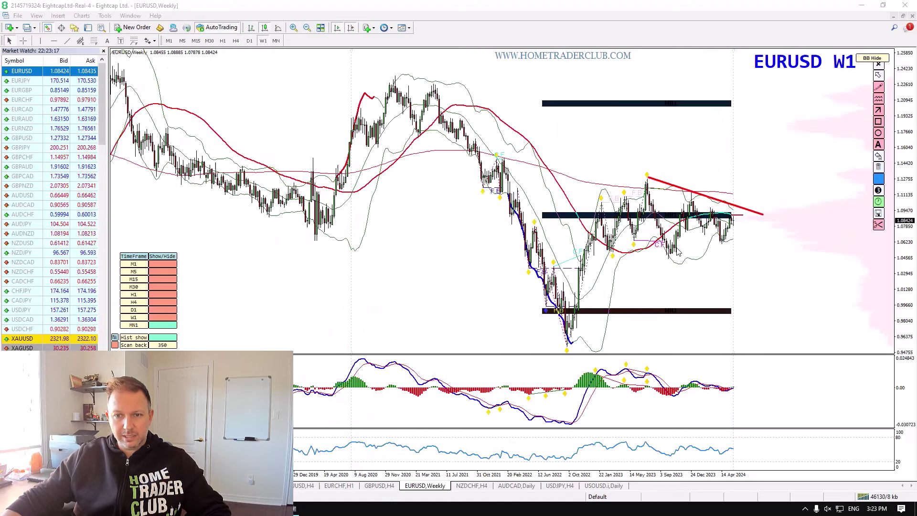
{"action": "left_click_drag", "start_coordinate": [667, 258], "coordinate": [764, 236]}
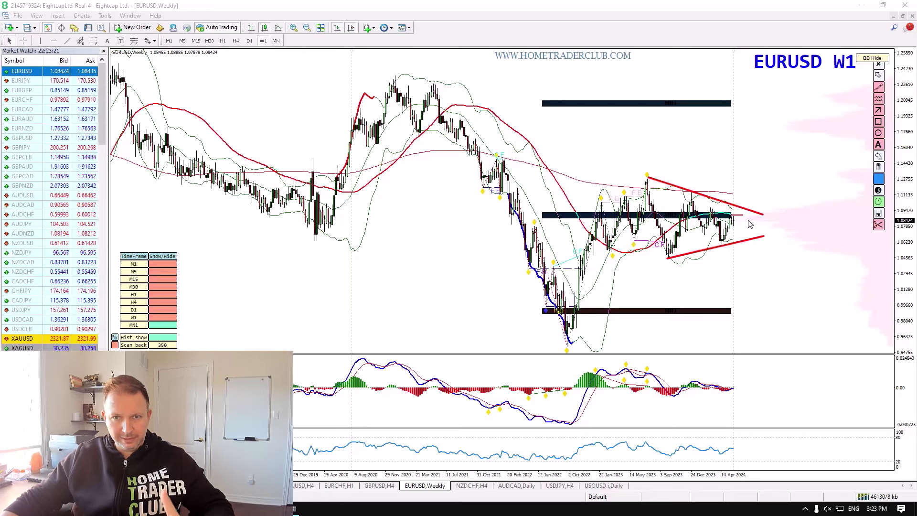
{"action": "mouse_move", "coordinate": [736, 223]}
{"action": "left_mouse_down"}
{"action": "mouse_move", "coordinate": [748, 194]}
{"action": "mouse_move", "coordinate": [758, 220]}
{"action": "mouse_move", "coordinate": [780, 143]}
{"action": "left_mouse_up"}
{"action": "key", "text": "Escape"}
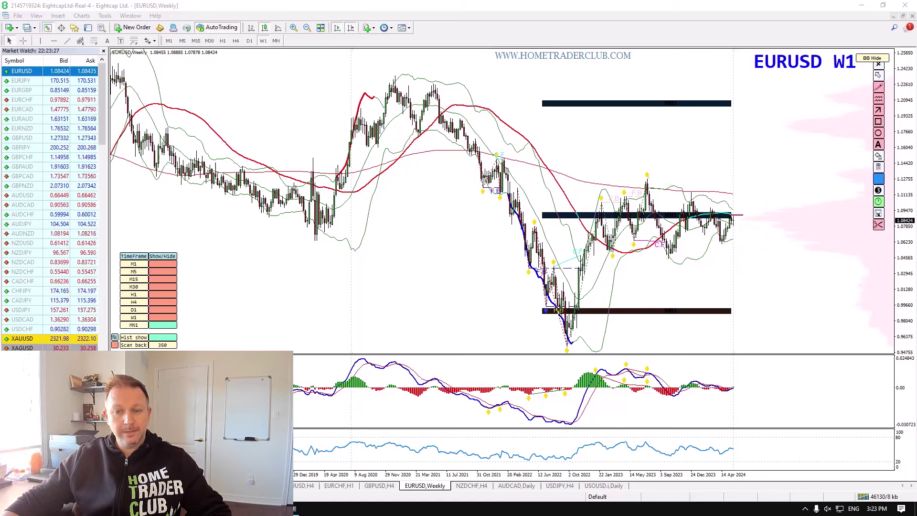
Sketch a projected zigzag path dipping then rising sharply, then erase it.
{"action": "mouse_move", "coordinate": [649, 180]}
{"action": "left_mouse_down"}
{"action": "mouse_move", "coordinate": [670, 257]}
{"action": "mouse_move", "coordinate": [716, 199]}
{"action": "mouse_move", "coordinate": [764, 278]}
{"action": "mouse_move", "coordinate": [786, 154]}
{"action": "left_mouse_up"}
{"action": "left_click_drag", "start_coordinate": [672, 258], "coordinate": [763, 273]}
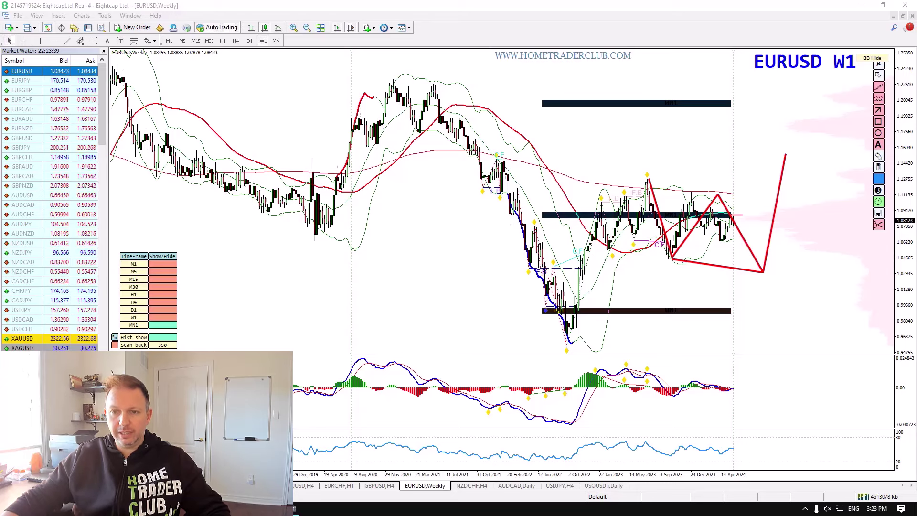
{"action": "key", "text": "Escape"}
Mark a resistance line along recent highs with downward arrows, then clear the drawings.
{"action": "mouse_move", "coordinate": [771, 142]}
{"action": "left_mouse_down"}
{"action": "mouse_move", "coordinate": [768, 215]}
{"action": "mouse_move", "coordinate": [777, 210]}
{"action": "left_mouse_up"}
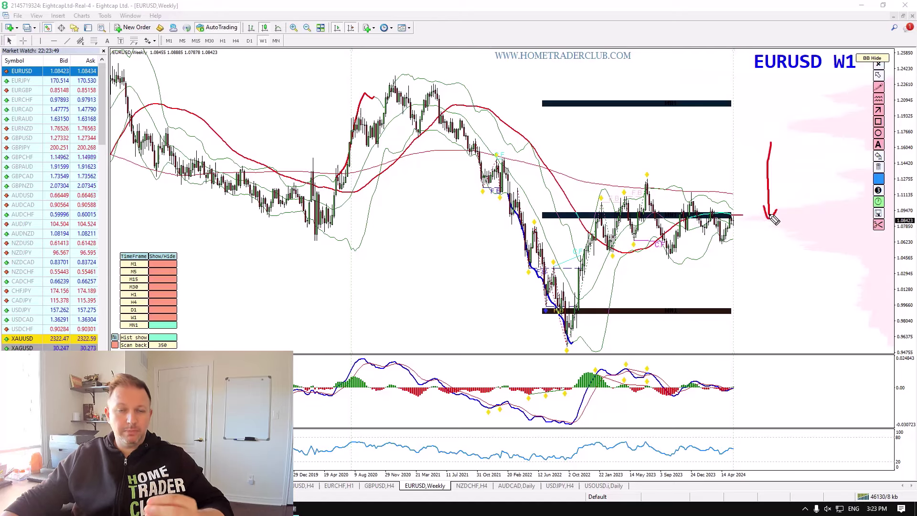
{"action": "mouse_move", "coordinate": [698, 191]}
{"action": "left_mouse_down"}
{"action": "mouse_move", "coordinate": [748, 197]}
{"action": "mouse_move", "coordinate": [752, 215]}
{"action": "left_mouse_up"}
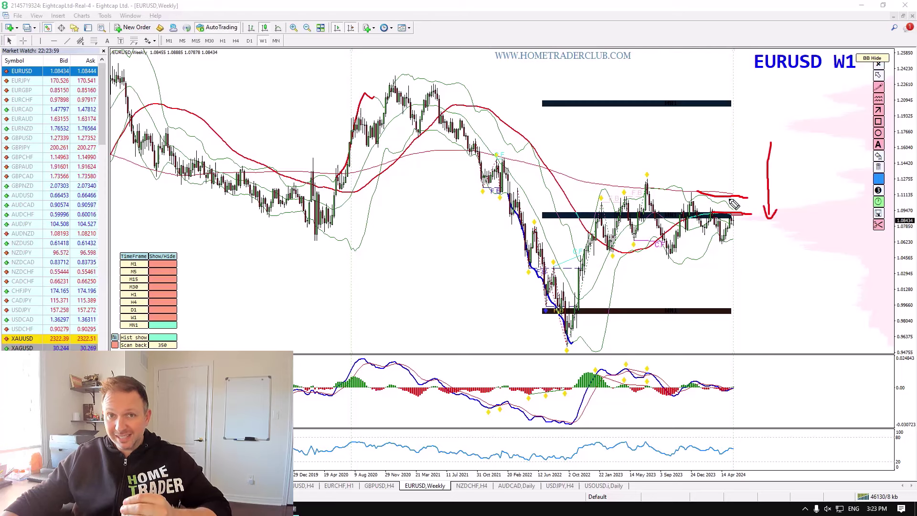
{"action": "left_click_drag", "start_coordinate": [735, 214], "coordinate": [742, 247]}
{"action": "left_click_drag", "start_coordinate": [736, 244], "coordinate": [749, 242]}
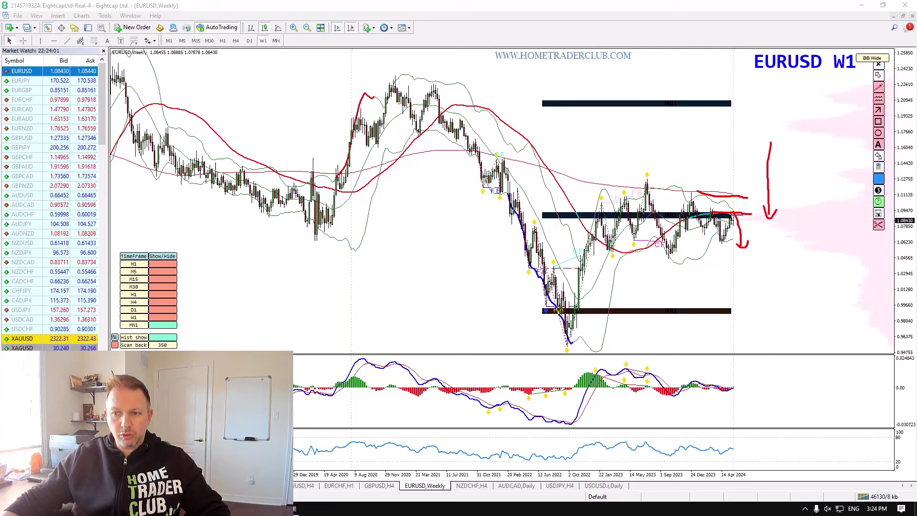
{"action": "key", "text": "Escape"}
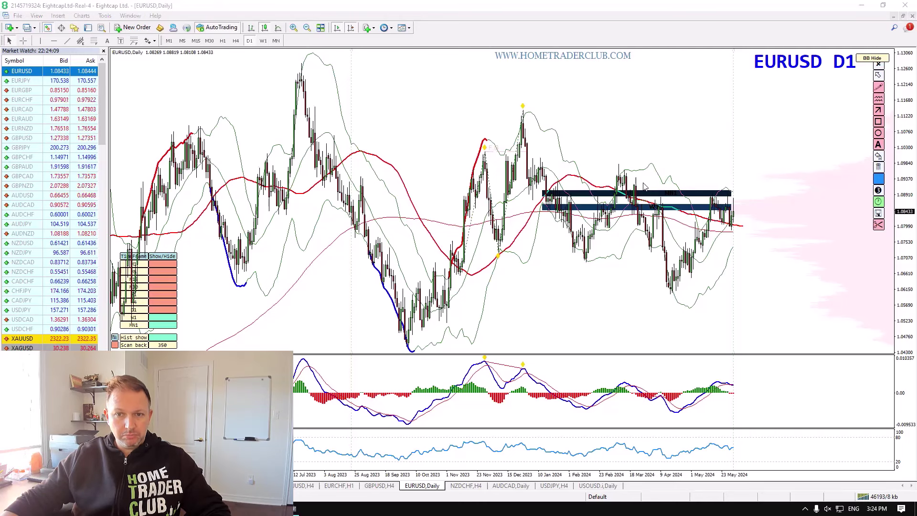
{"action": "left_click_drag", "start_coordinate": [462, 153], "coordinate": [807, 178]}
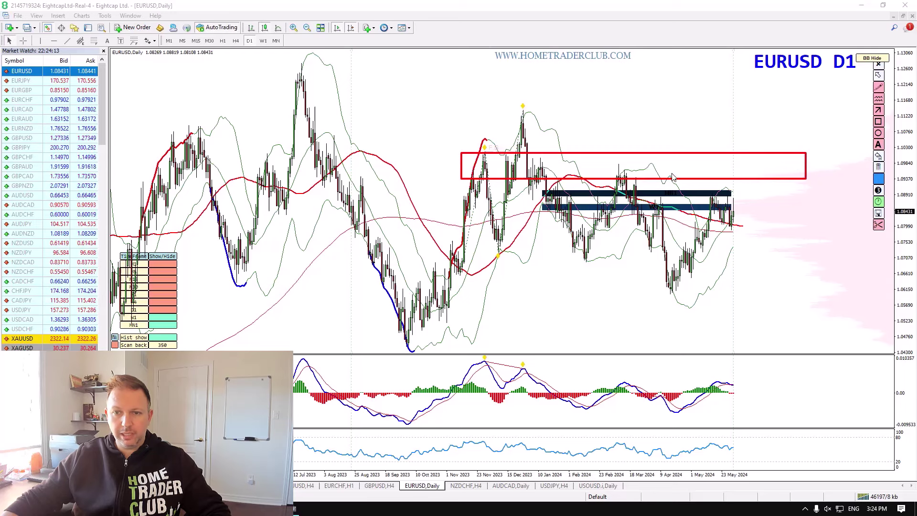
{"action": "left_click_drag", "start_coordinate": [642, 196], "coordinate": [808, 210]}
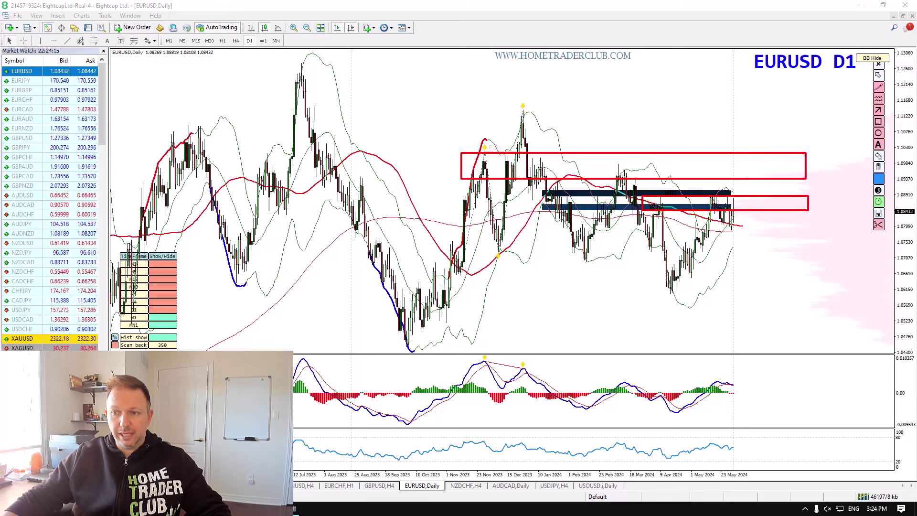
{"action": "mouse_move", "coordinate": [669, 202]}
{"action": "left_mouse_down"}
{"action": "mouse_move", "coordinate": [657, 197]}
{"action": "mouse_move", "coordinate": [666, 208]}
{"action": "left_mouse_up"}
{"action": "mouse_move", "coordinate": [722, 200]}
{"action": "left_mouse_down"}
{"action": "mouse_move", "coordinate": [704, 204]}
{"action": "mouse_move", "coordinate": [732, 210]}
{"action": "left_mouse_up"}
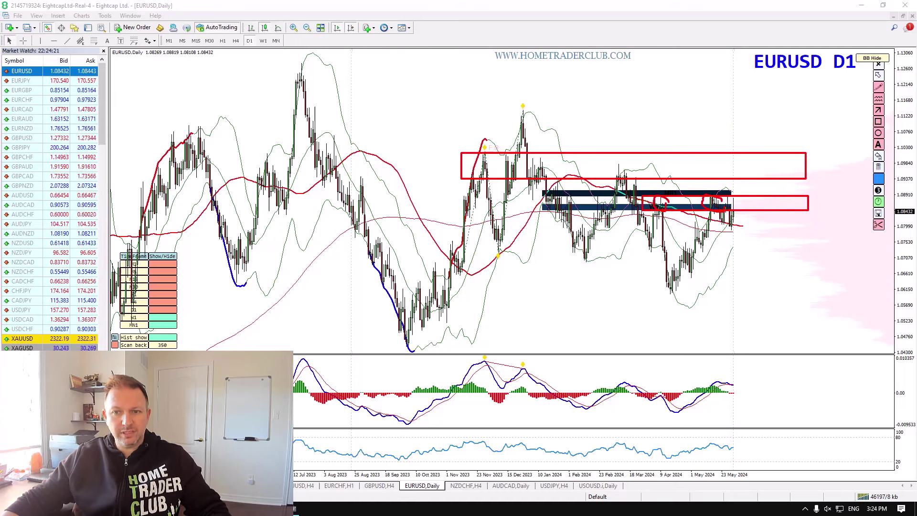
{"action": "key", "text": "Escape"}
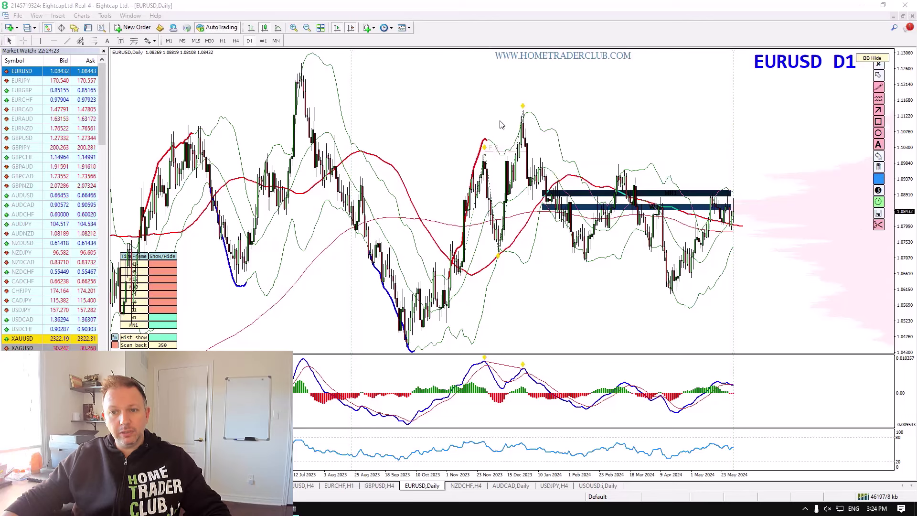
{"action": "left_click_drag", "start_coordinate": [300, 63], "coordinate": [846, 184]}
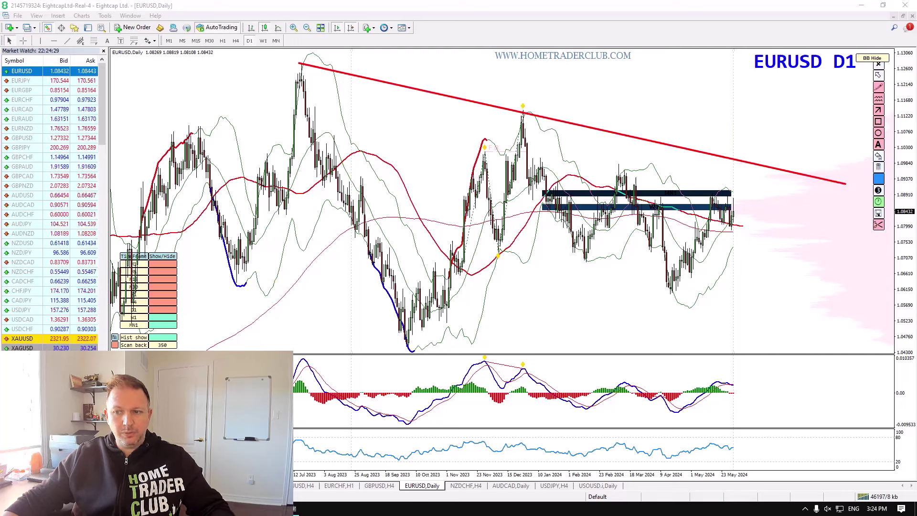
{"action": "key", "text": "Escape"}
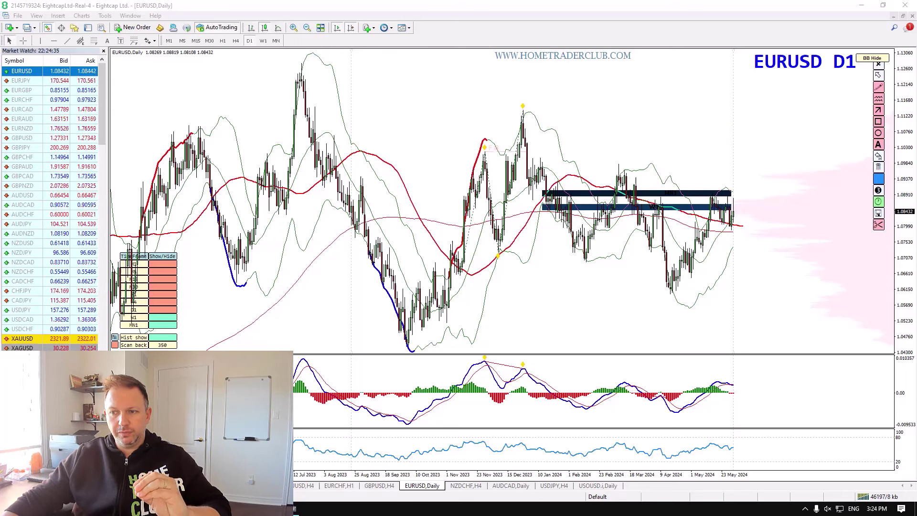
{"action": "left_click_drag", "start_coordinate": [711, 194], "coordinate": [772, 200]}
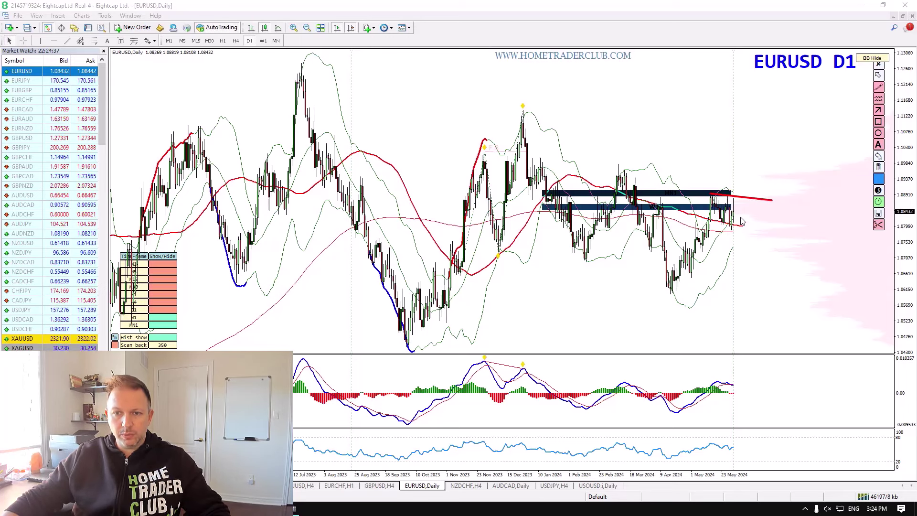
{"action": "mouse_move", "coordinate": [720, 225]}
{"action": "left_mouse_down"}
{"action": "mouse_move", "coordinate": [756, 239]}
{"action": "mouse_move", "coordinate": [740, 216]}
{"action": "mouse_move", "coordinate": [745, 190]}
{"action": "mouse_move", "coordinate": [754, 213]}
{"action": "mouse_move", "coordinate": [768, 166]}
{"action": "mouse_move", "coordinate": [789, 219]}
{"action": "left_mouse_up"}
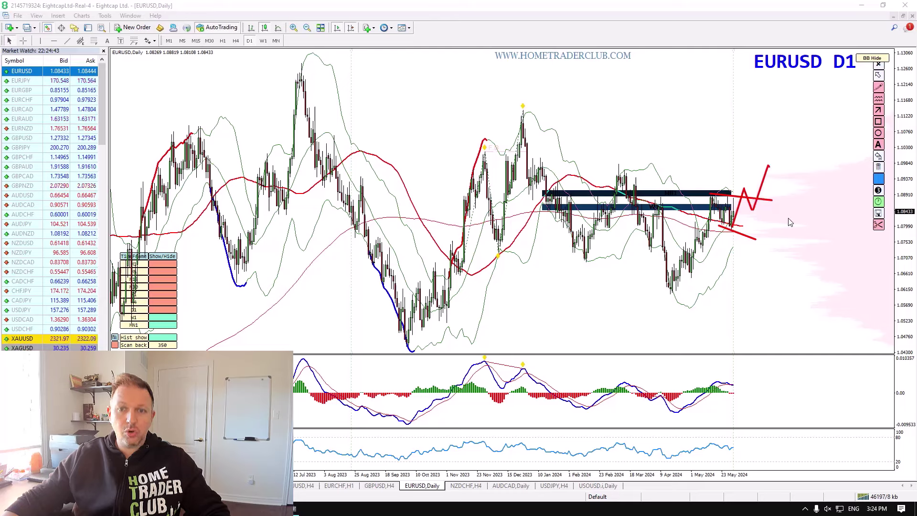
{"action": "left_click_drag", "start_coordinate": [709, 169], "coordinate": [837, 172]}
{"action": "left_click_drag", "start_coordinate": [485, 152], "coordinate": [833, 158]}
{"action": "left_click_drag", "start_coordinate": [300, 63], "coordinate": [805, 170]}
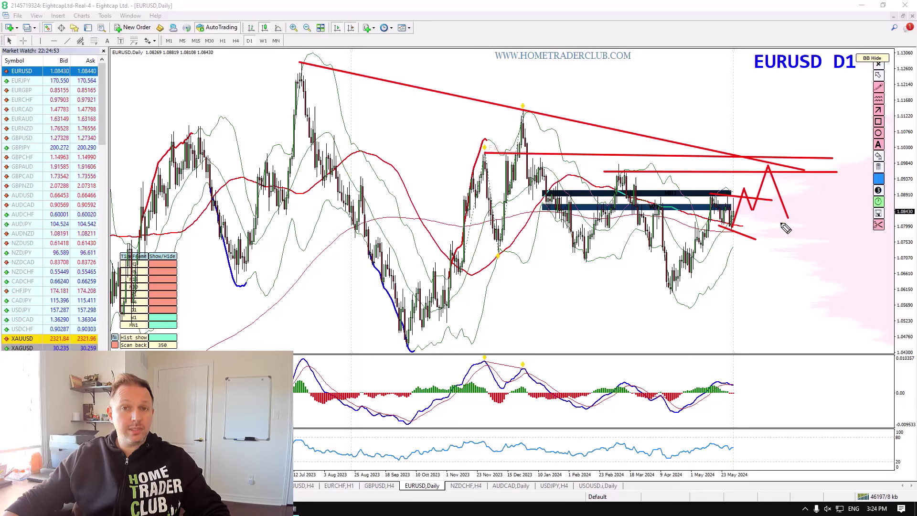
{"action": "mouse_move", "coordinate": [733, 386]}
{"action": "left_mouse_down"}
{"action": "mouse_move", "coordinate": [764, 396]}
{"action": "mouse_move", "coordinate": [755, 378]}
{"action": "left_mouse_up"}
{"action": "mouse_move", "coordinate": [770, 167]}
{"action": "left_mouse_down"}
{"action": "mouse_move", "coordinate": [759, 159]}
{"action": "mouse_move", "coordinate": [778, 171]}
{"action": "left_mouse_up"}
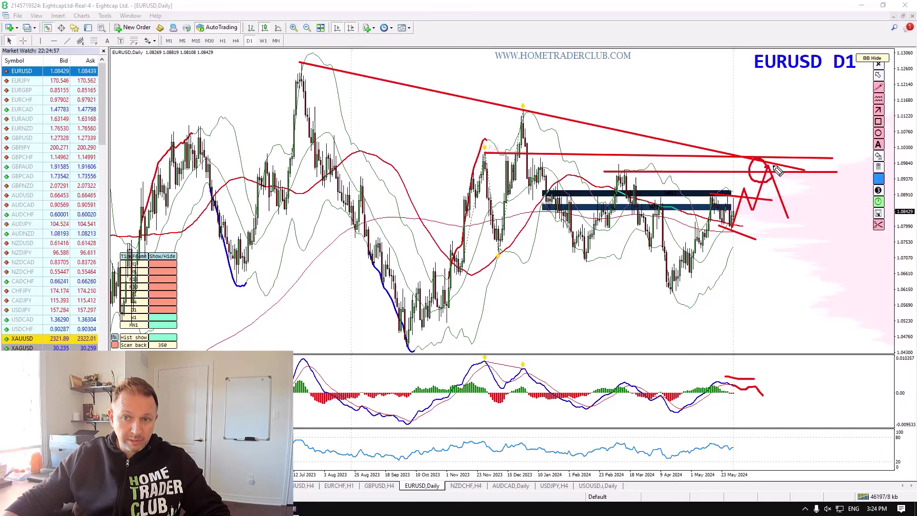
{"action": "left_click_drag", "start_coordinate": [709, 189], "coordinate": [742, 164]}
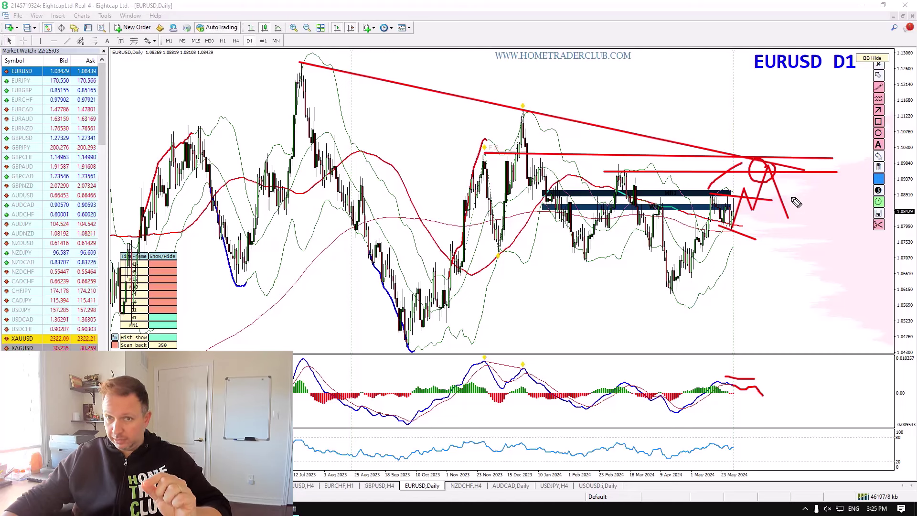
{"action": "left_click_drag", "start_coordinate": [781, 209], "coordinate": [798, 206]}
{"action": "key", "text": "Escape"}
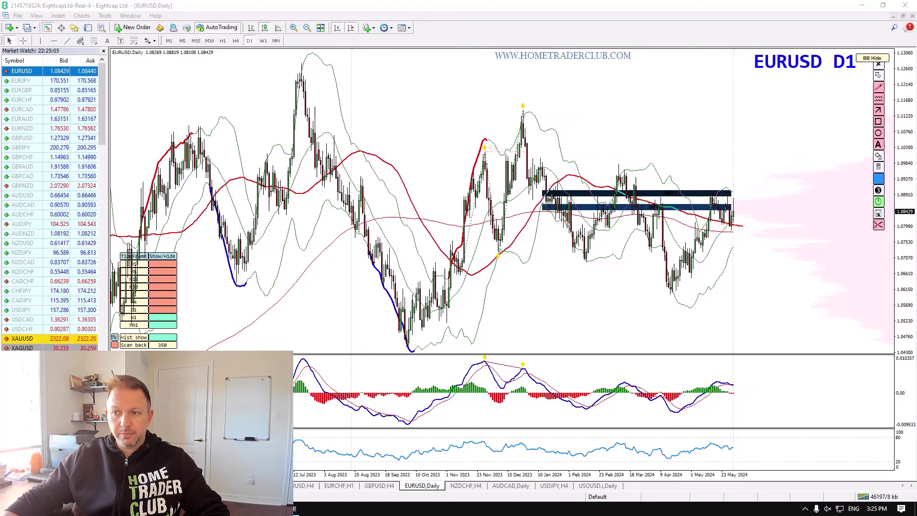
{"action": "left_click", "coordinate": [239, 43]}
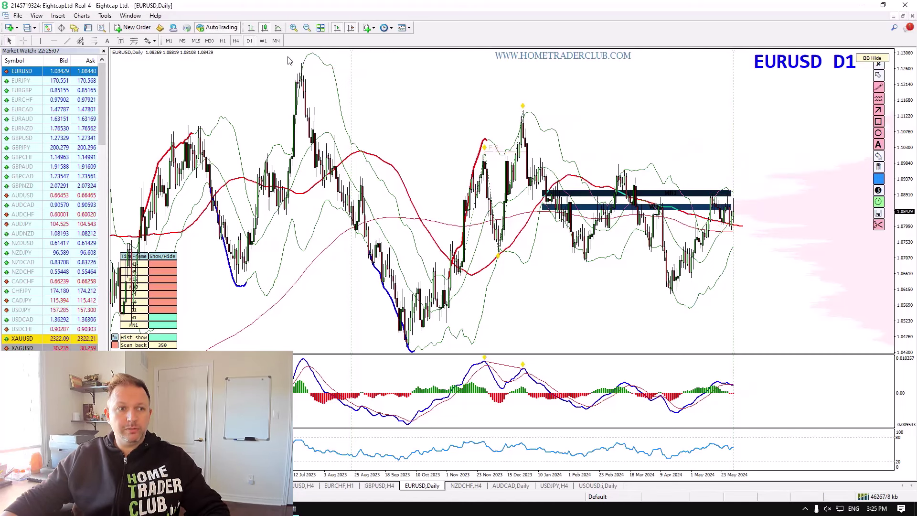
Switch EURUSD to H4 and re-enable on-screen drawing, discarding a first upward sketch.
{"action": "left_click", "coordinate": [235, 41]}
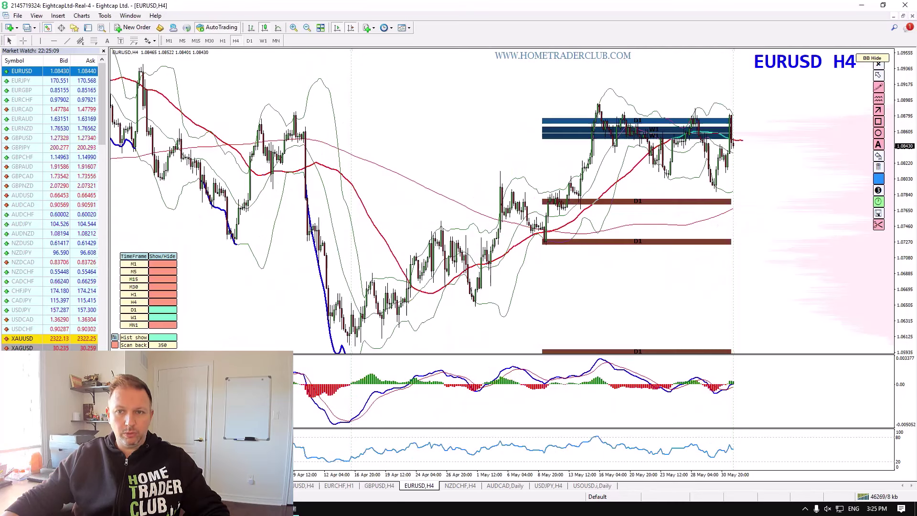
{"action": "key", "text": "ctrl+2"}
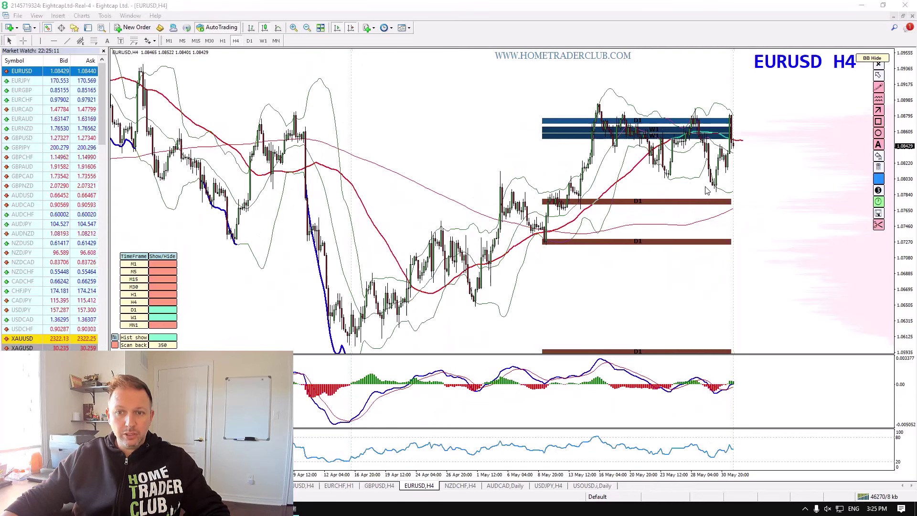
{"action": "left_click_drag", "start_coordinate": [719, 195], "coordinate": [758, 113]}
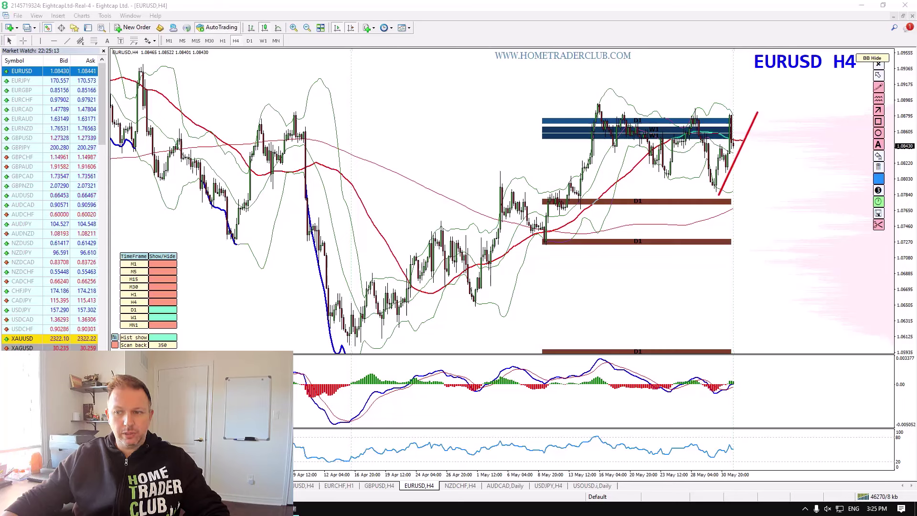
{"action": "key", "text": "e"}
Draw red range trendlines along the highs and lows, plus a projected rise above the zone.
{"action": "left_click_drag", "start_coordinate": [598, 101], "coordinate": [776, 116]}
{"action": "left_click_drag", "start_coordinate": [660, 172], "coordinate": [760, 208]}
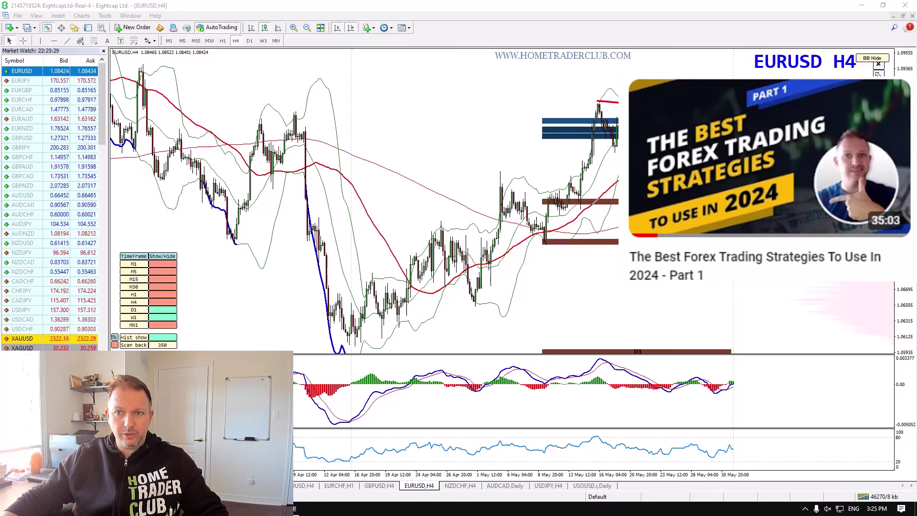
{"action": "mouse_move", "coordinate": [735, 144]}
{"action": "left_mouse_down"}
{"action": "mouse_move", "coordinate": [752, 95]}
{"action": "mouse_move", "coordinate": [790, 145]}
{"action": "mouse_move", "coordinate": [829, 36]}
{"action": "left_mouse_up"}
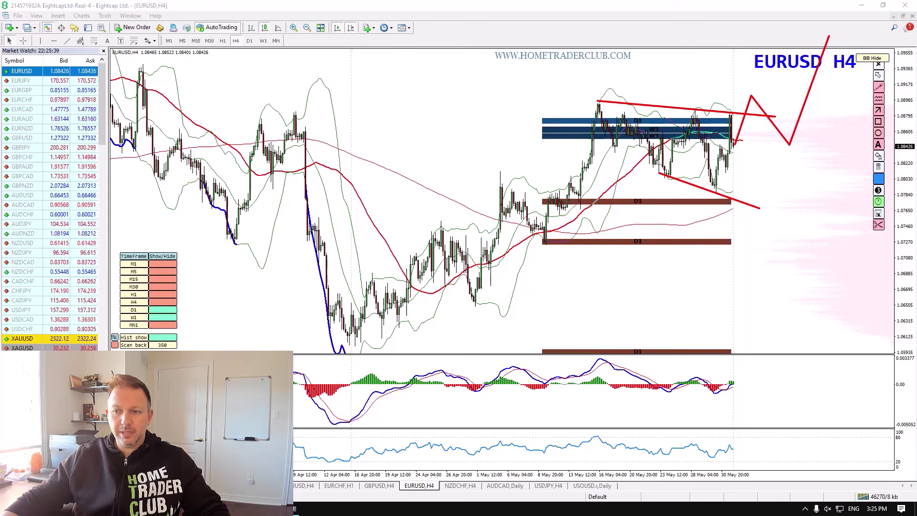
Clear the old sketches and draw a rising trendline from the April low, extended right.
{"action": "key", "text": "Escape"}
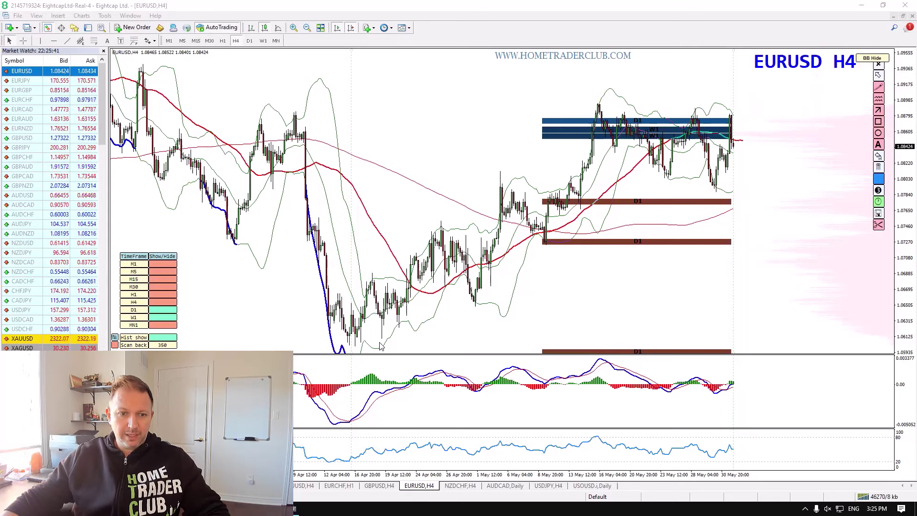
{"action": "left_click_drag", "start_coordinate": [358, 345], "coordinate": [557, 290]}
{"action": "left_click_drag", "start_coordinate": [773, 221], "coordinate": [836, 165]}
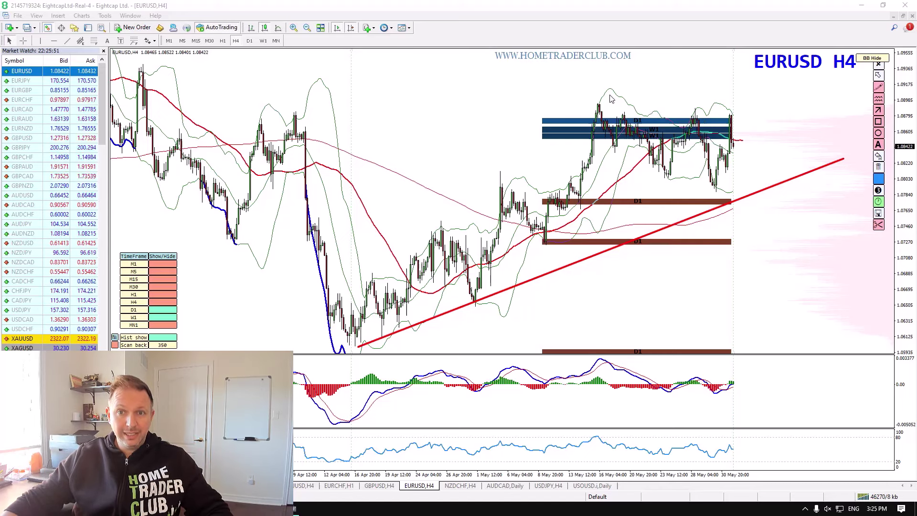
Add a resistance line across recent highs and projected dip-bounce-drop paths, then clear everything.
{"action": "left_click_drag", "start_coordinate": [595, 101], "coordinate": [811, 121]}
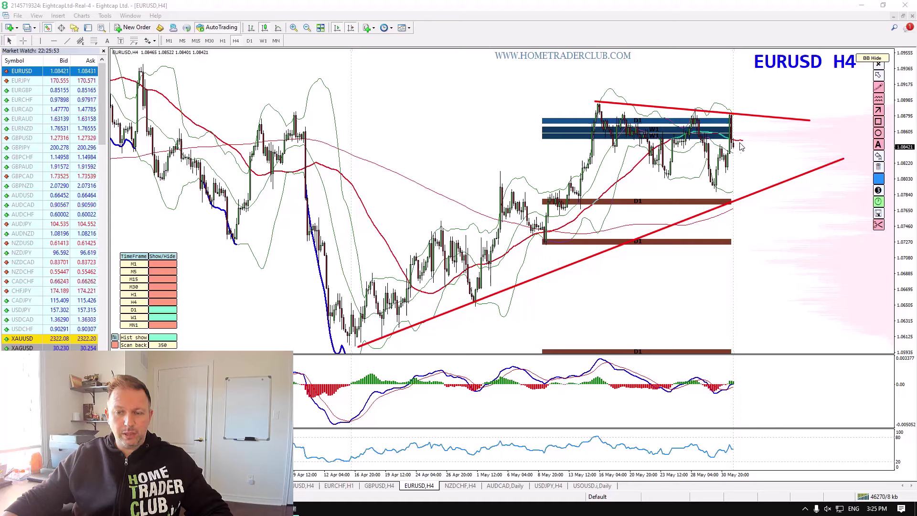
{"action": "mouse_move", "coordinate": [766, 198]}
{"action": "left_mouse_down"}
{"action": "mouse_move", "coordinate": [790, 155]}
{"action": "mouse_move", "coordinate": [849, 374]}
{"action": "left_mouse_up"}
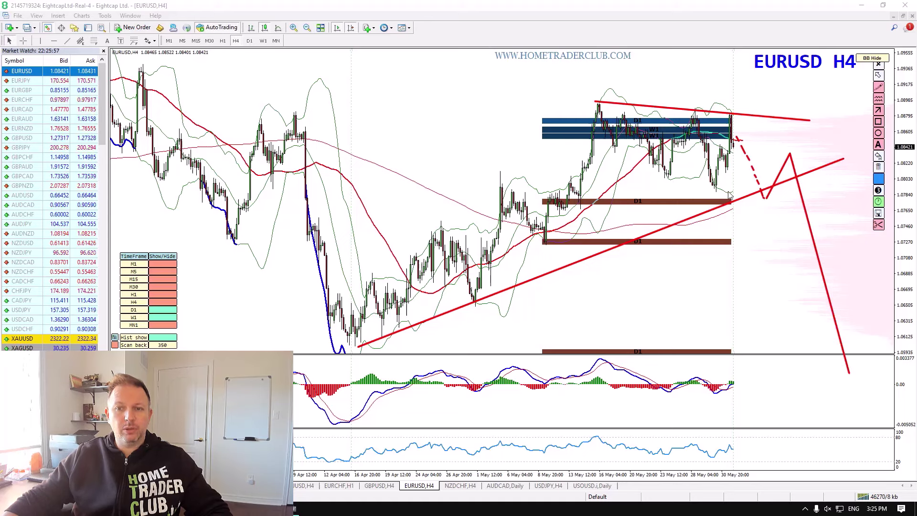
{"action": "mouse_move", "coordinate": [765, 199]}
{"action": "left_mouse_down"}
{"action": "mouse_move", "coordinate": [795, 155]}
{"action": "mouse_move", "coordinate": [839, 330]}
{"action": "left_mouse_up"}
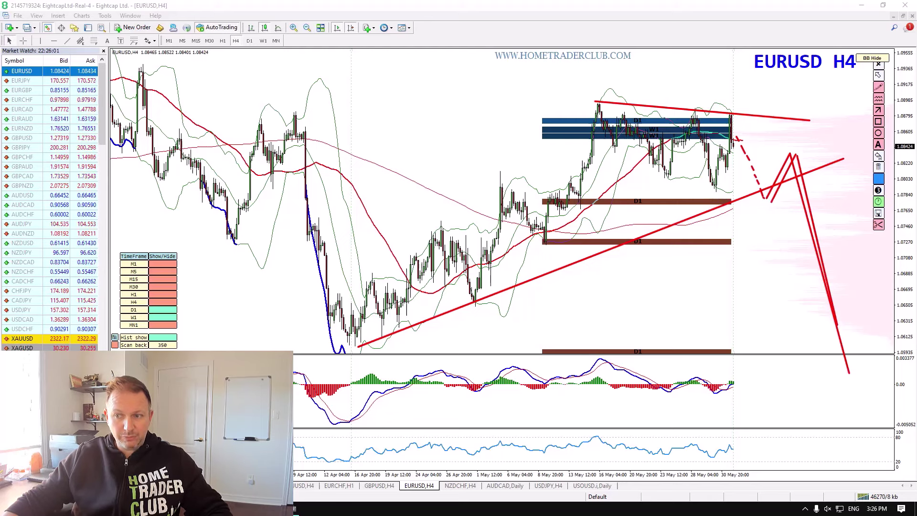
{"action": "key", "text": "Escape"}
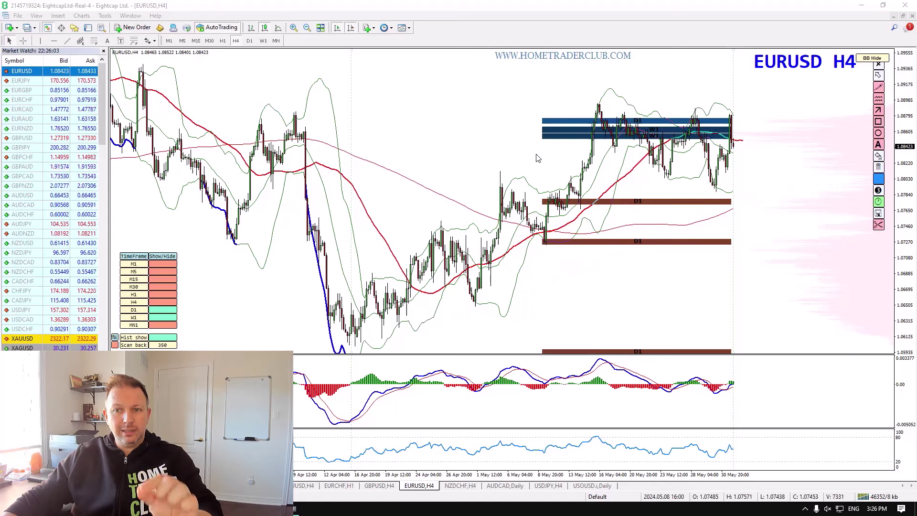
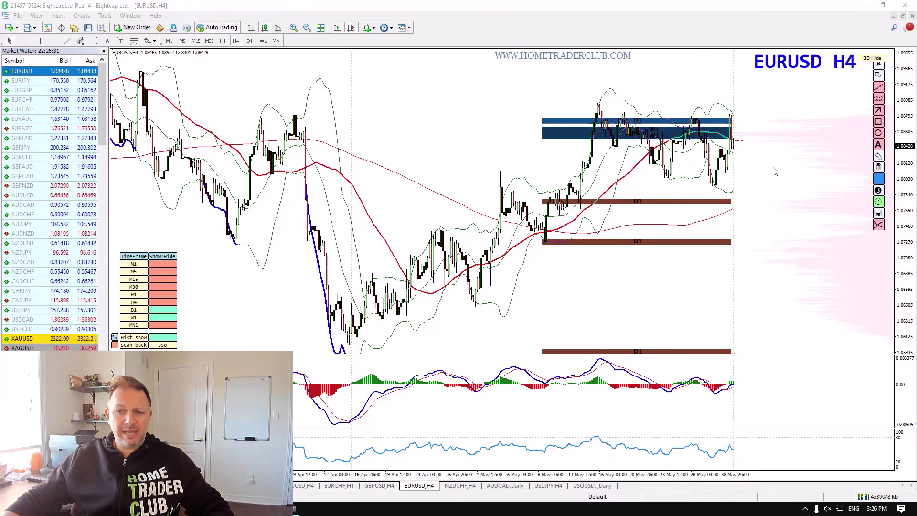
Draw converging red wedge lines across the highs and lows, plus a projected dip then rally breakout.
{"action": "left_click_drag", "start_coordinate": [599, 102], "coordinate": [803, 124]}
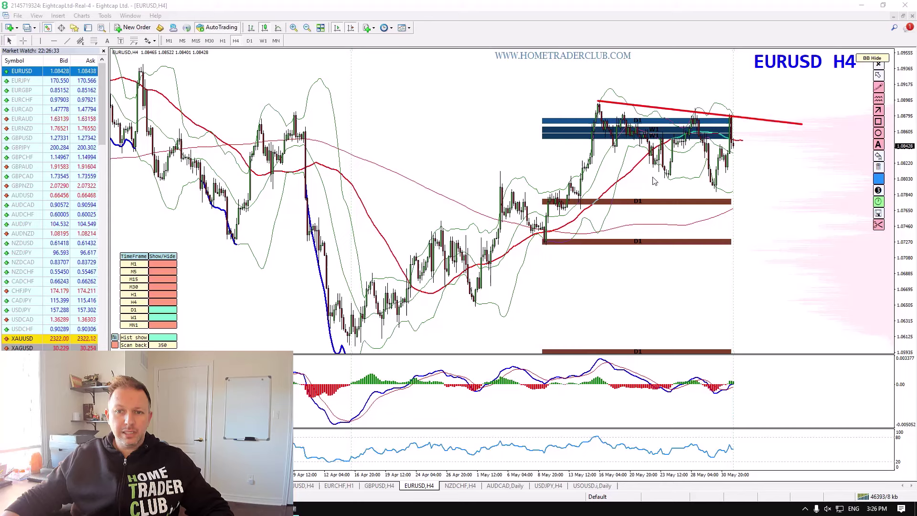
{"action": "left_click_drag", "start_coordinate": [660, 173], "coordinate": [751, 210]}
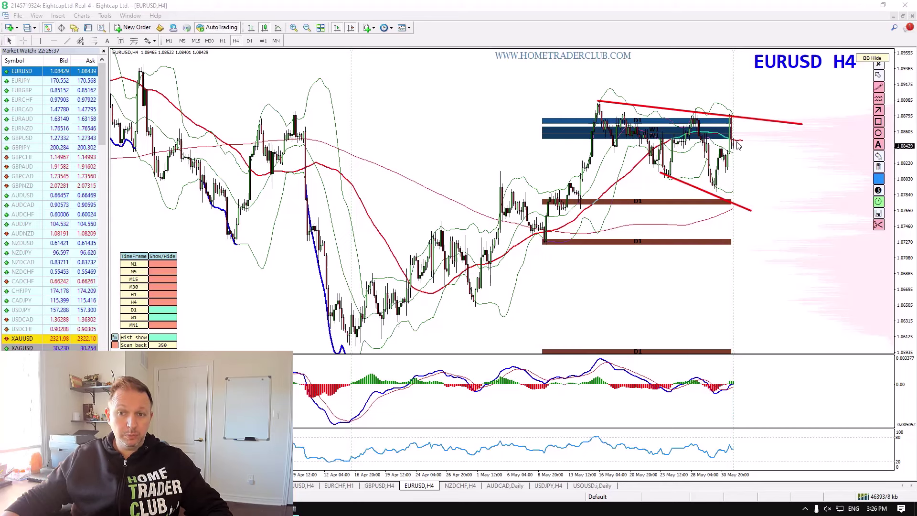
{"action": "left_click_drag", "start_coordinate": [750, 171], "coordinate": [754, 178]}
{"action": "mouse_move", "coordinate": [756, 183]}
{"action": "left_mouse_down"}
{"action": "mouse_move", "coordinate": [760, 191]}
{"action": "mouse_move", "coordinate": [789, 94]}
{"action": "mouse_move", "coordinate": [803, 128]}
{"action": "mouse_move", "coordinate": [820, 47]}
{"action": "left_mouse_up"}
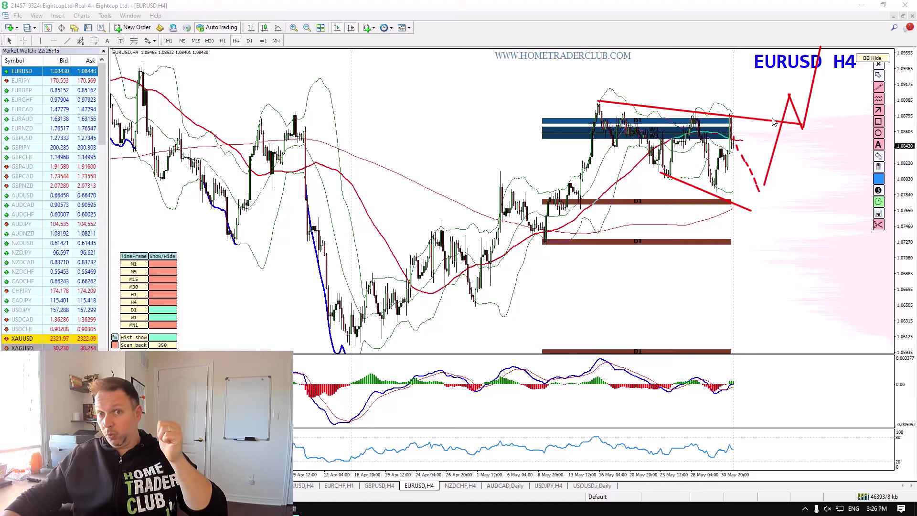
Clear old sketches, then draw a projected drop, falling MACD-low lines and a bounce-then-deep-drop path.
{"action": "key", "text": "Delete"}
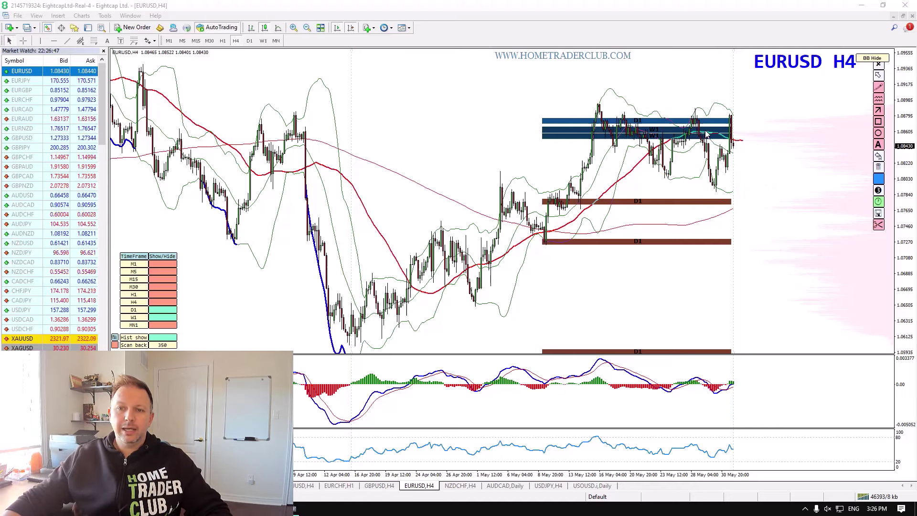
{"action": "left_click_drag", "start_coordinate": [731, 125], "coordinate": [760, 220]}
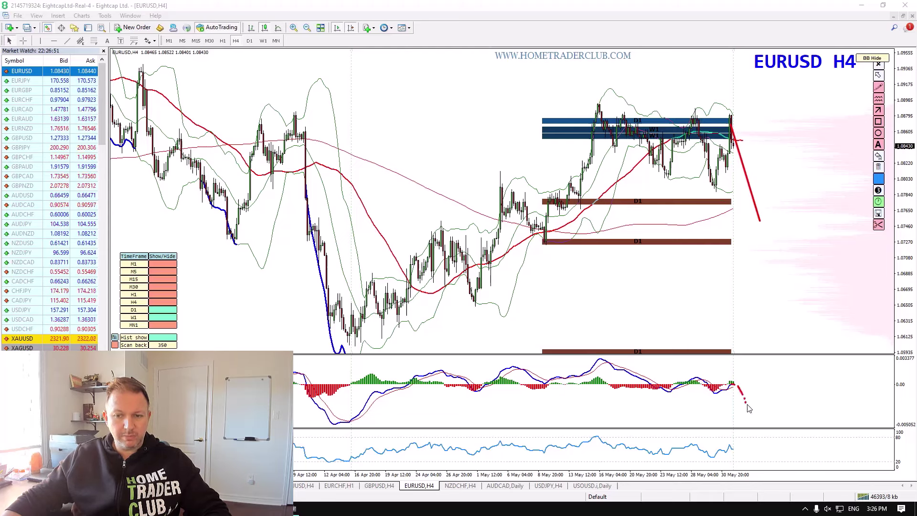
{"action": "left_click_drag", "start_coordinate": [755, 403], "coordinate": [761, 396]}
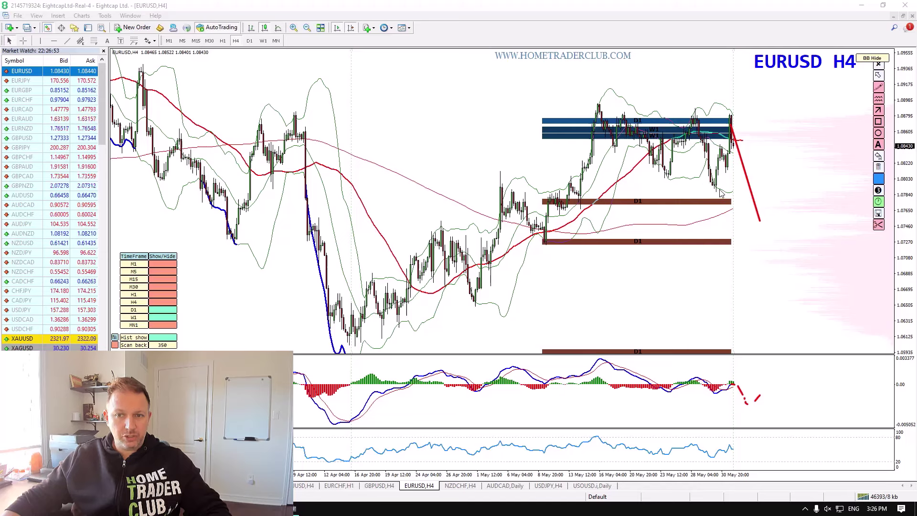
{"action": "left_click_drag", "start_coordinate": [717, 188], "coordinate": [760, 221]}
{"action": "left_click_drag", "start_coordinate": [716, 398], "coordinate": [746, 407]}
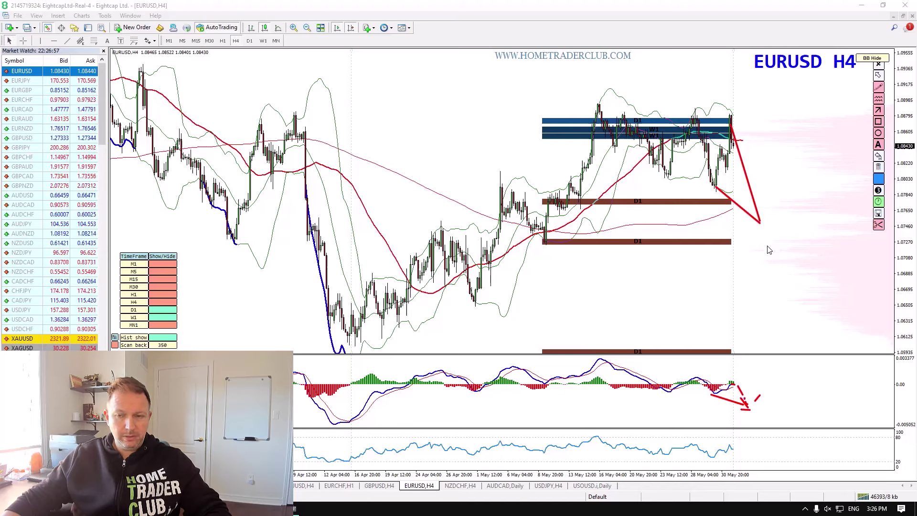
{"action": "mouse_move", "coordinate": [761, 222]}
{"action": "left_mouse_down"}
{"action": "mouse_move", "coordinate": [789, 153]}
{"action": "mouse_move", "coordinate": [804, 332]}
{"action": "left_mouse_up"}
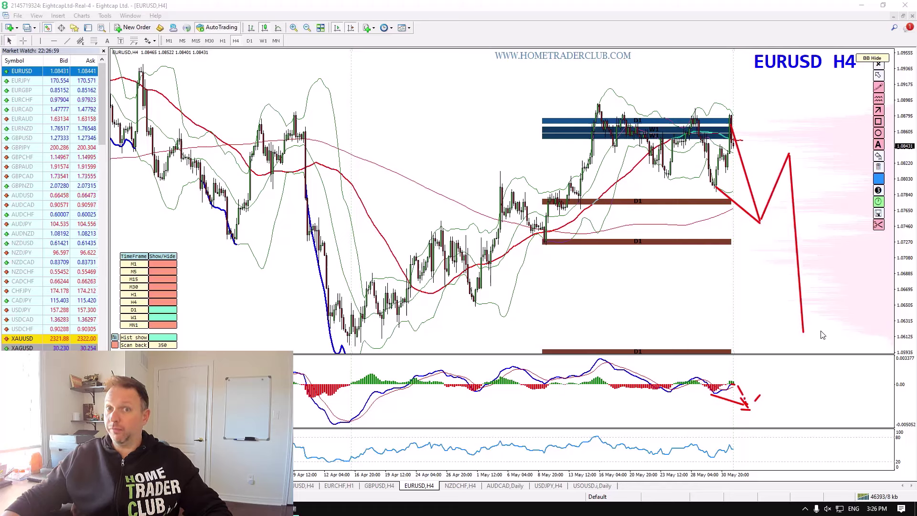
Redraw the line under the lows with MACD and rising arrows, add the wedge lines, then clear.
{"action": "key", "text": "Delete"}
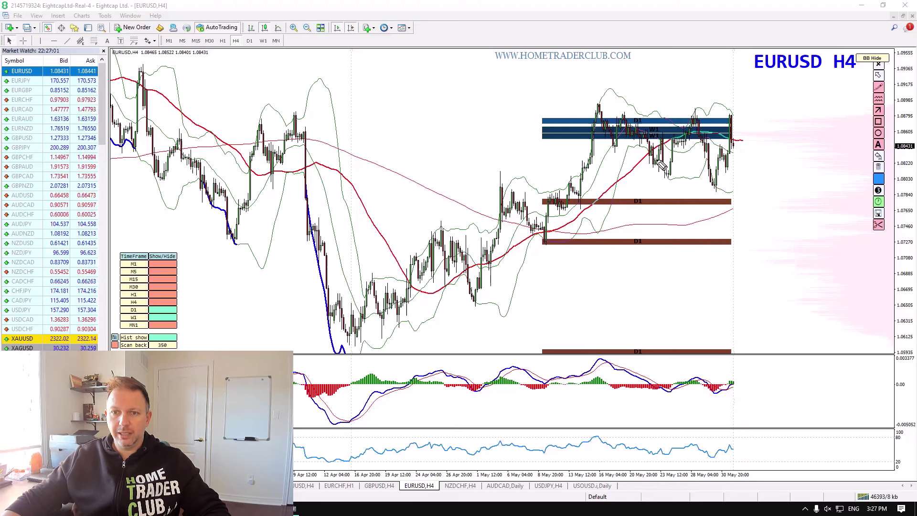
{"action": "mouse_move", "coordinate": [664, 179]}
{"action": "left_mouse_down"}
{"action": "mouse_move", "coordinate": [704, 190]}
{"action": "mouse_move", "coordinate": [709, 203]}
{"action": "left_mouse_up"}
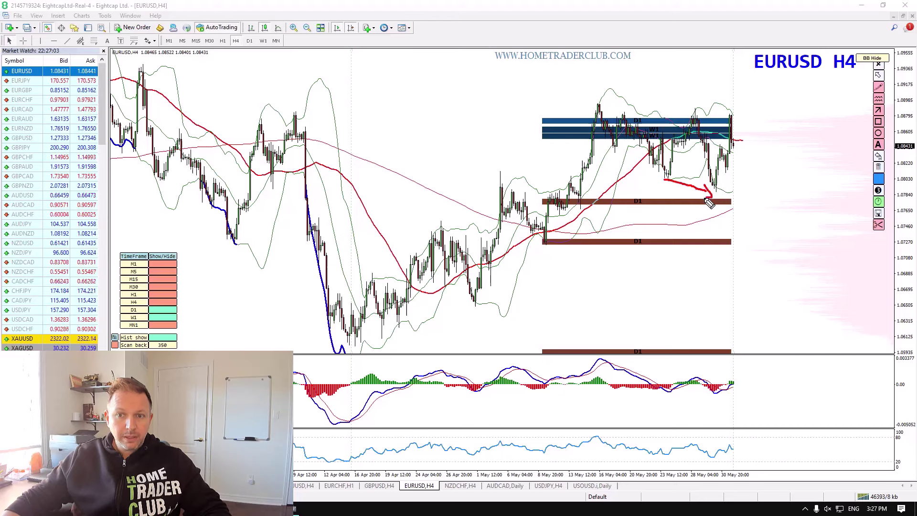
{"action": "left_click_drag", "start_coordinate": [671, 391], "coordinate": [715, 399]}
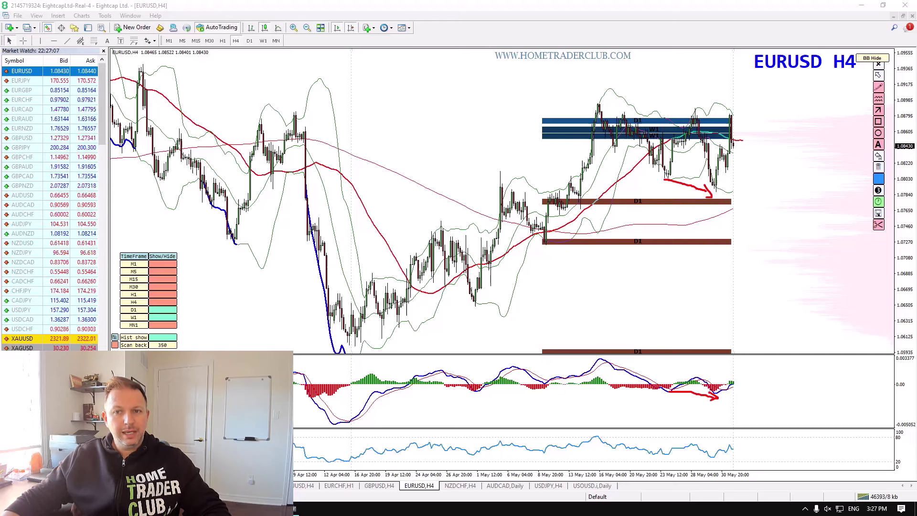
{"action": "left_click_drag", "start_coordinate": [712, 203], "coordinate": [734, 129]}
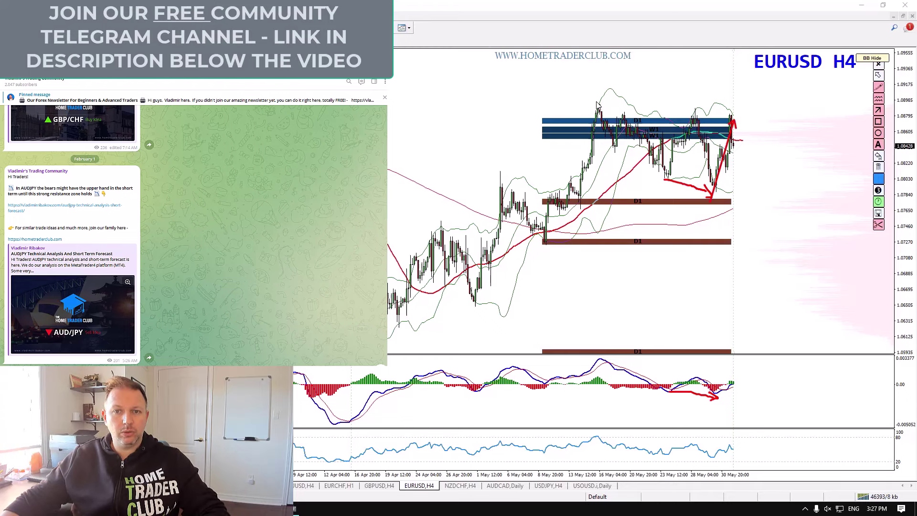
{"action": "left_click_drag", "start_coordinate": [597, 102], "coordinate": [795, 114]}
{"action": "left_click_drag", "start_coordinate": [660, 178], "coordinate": [744, 207]}
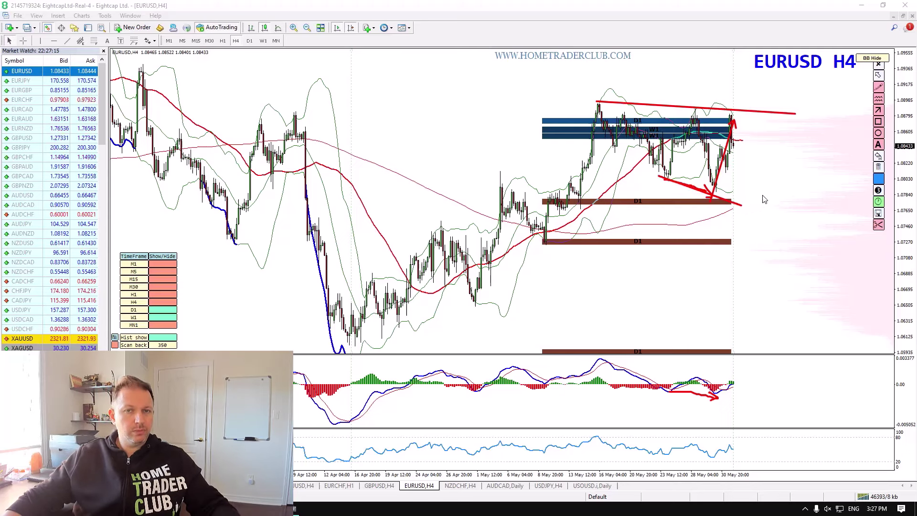
{"action": "key", "text": "Escape"}
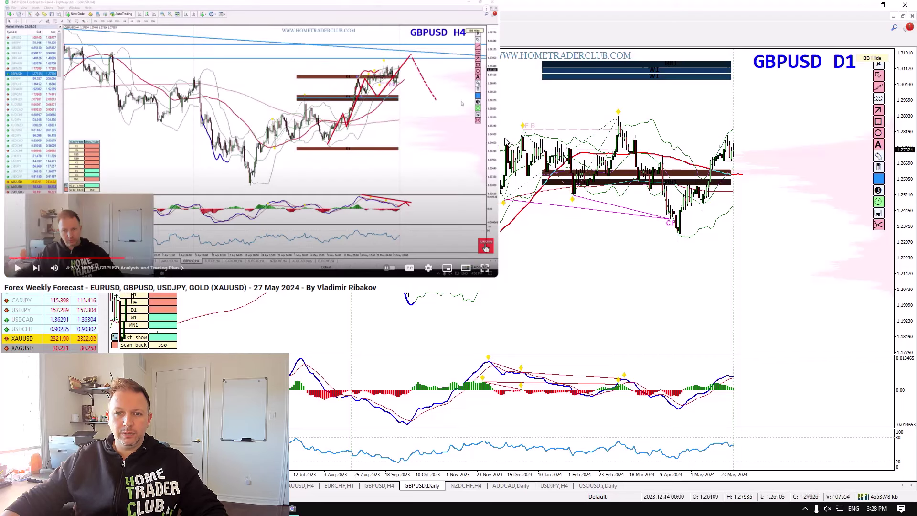
Mark two blue horizontal levels at the GBPUSD Daily highs, then switch to H4.
{"action": "left_click_drag", "start_coordinate": [710, 139], "coordinate": [792, 140]}
{"action": "left_click_drag", "start_coordinate": [520, 129], "coordinate": [780, 131]}
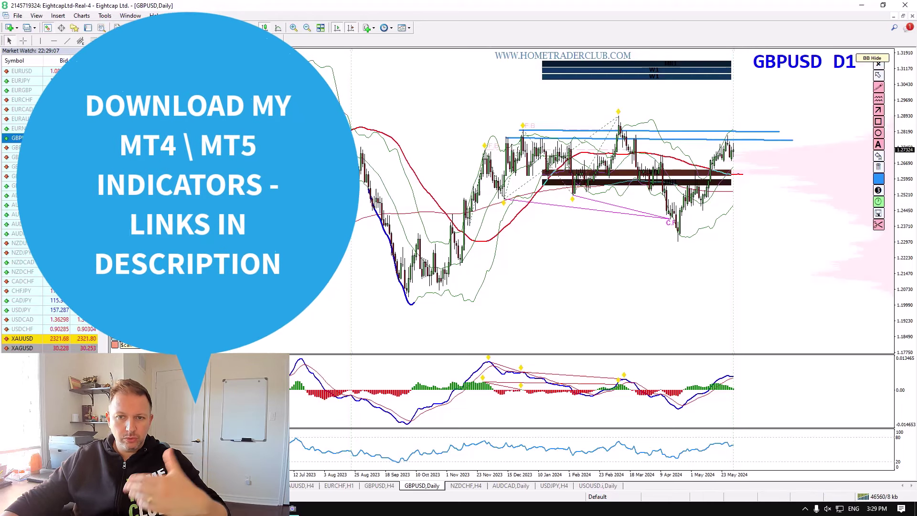
{"action": "left_click", "coordinate": [235, 41]}
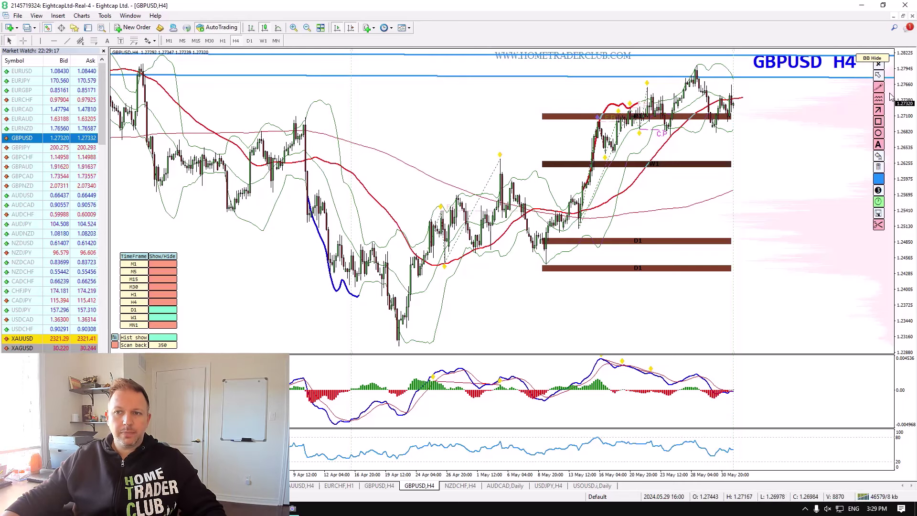
Draw a rising higher-highs trendline against falling MACD peaks, then delete all chart objects.
{"action": "left_click_drag", "start_coordinate": [903, 98], "coordinate": [899, 116]}
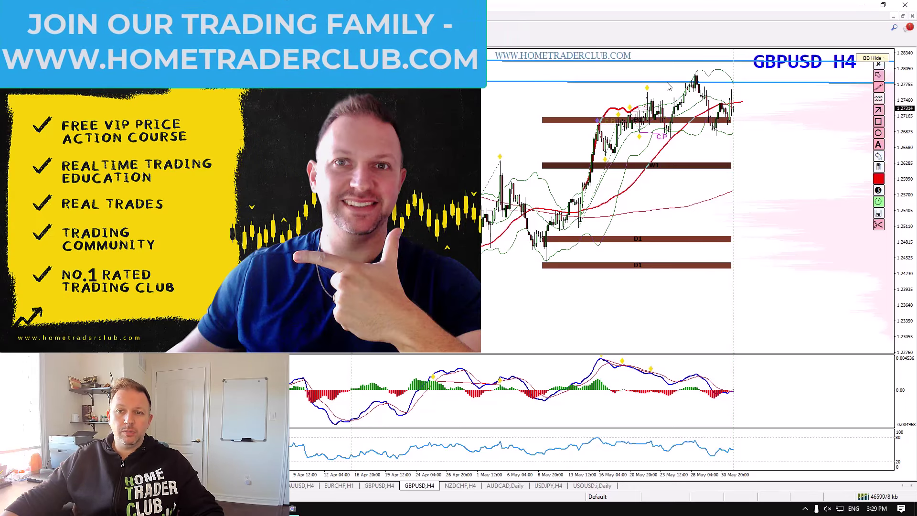
{"action": "left_click_drag", "start_coordinate": [622, 90], "coordinate": [720, 65]}
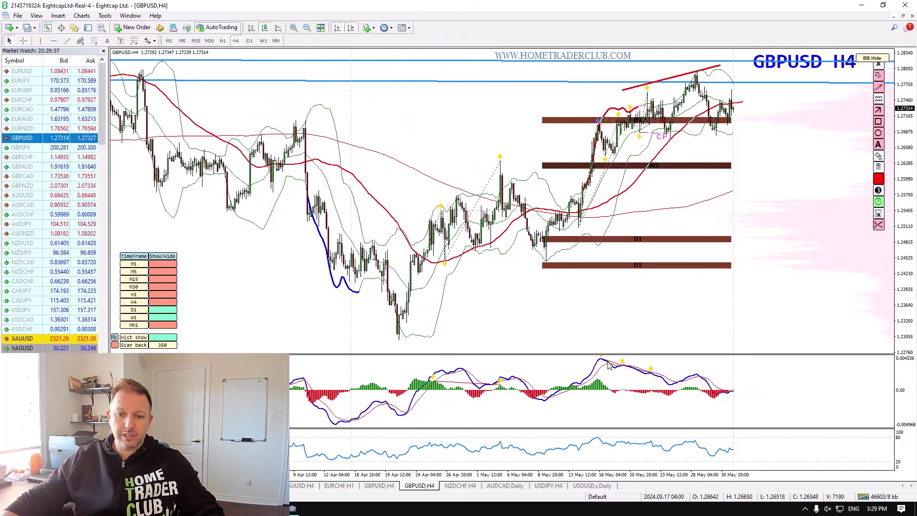
{"action": "left_click_drag", "start_coordinate": [603, 358], "coordinate": [716, 376]}
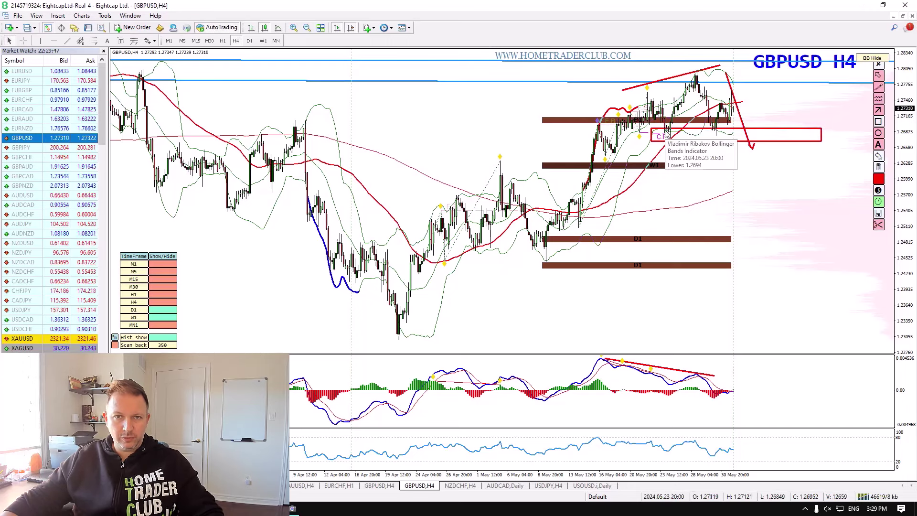
{"action": "left_click", "coordinate": [879, 167]}
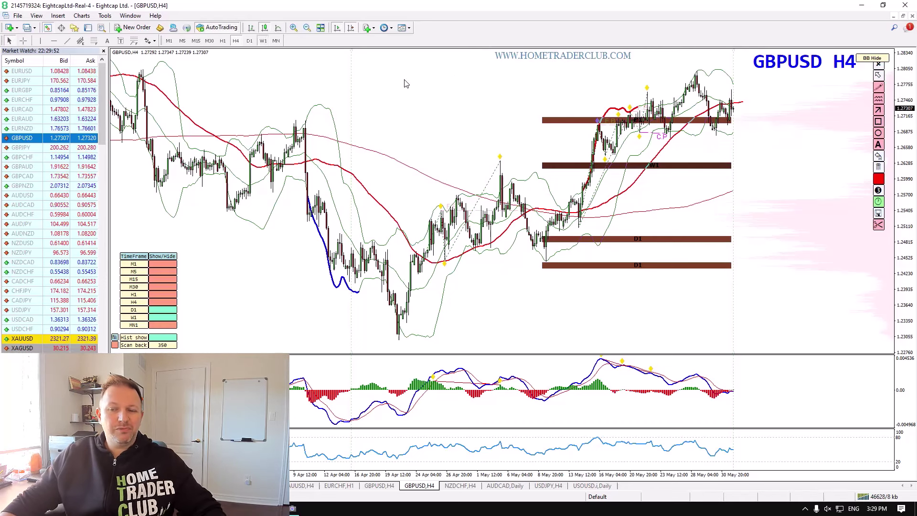
On the weekly chart, draw a May/Sep 2023 triangle with a projected breakout, then clear it.
{"action": "key", "text": "w"}
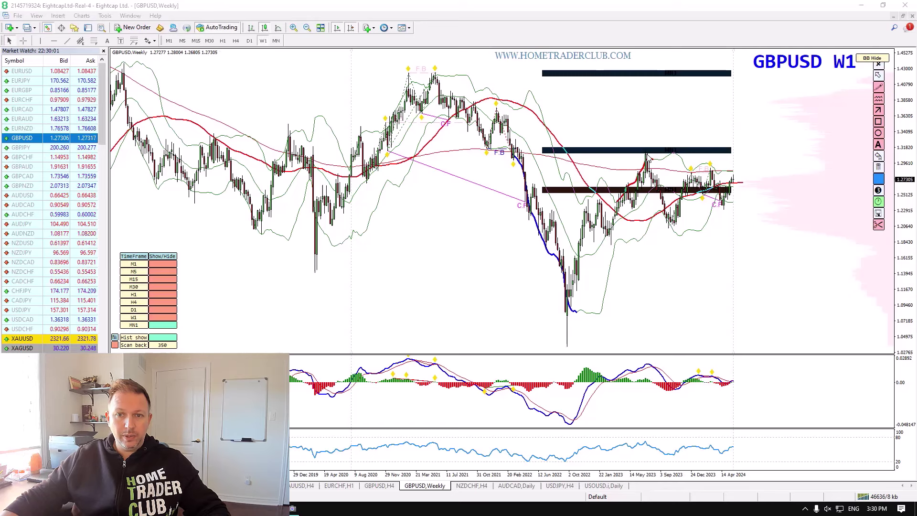
{"action": "left_click_drag", "start_coordinate": [646, 154], "coordinate": [780, 190]}
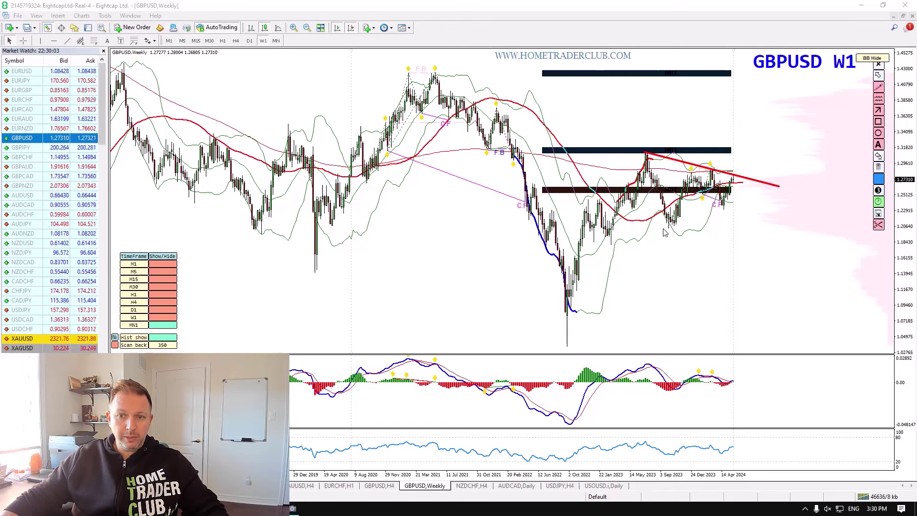
{"action": "left_click_drag", "start_coordinate": [669, 228], "coordinate": [783, 191]}
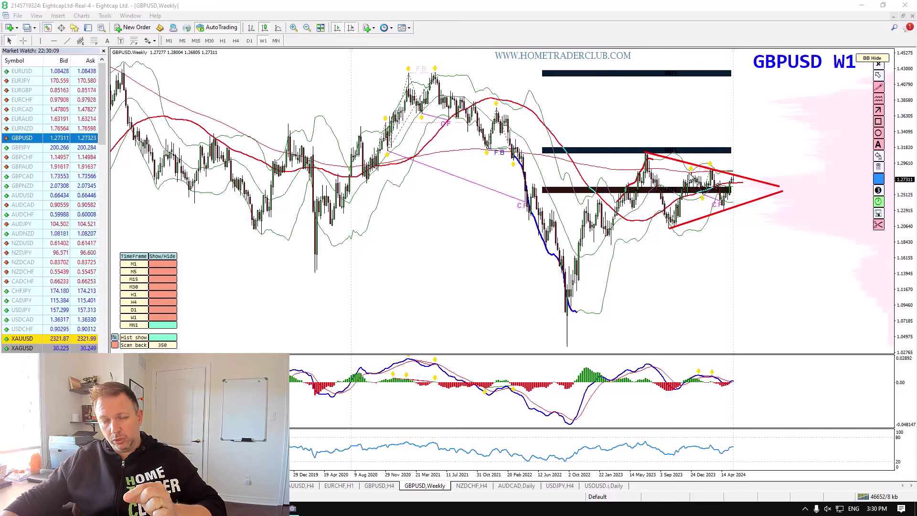
{"action": "mouse_move", "coordinate": [736, 191]}
{"action": "left_mouse_down"}
{"action": "mouse_move", "coordinate": [744, 173]}
{"action": "mouse_move", "coordinate": [754, 181]}
{"action": "mouse_move", "coordinate": [796, 76]}
{"action": "left_mouse_up"}
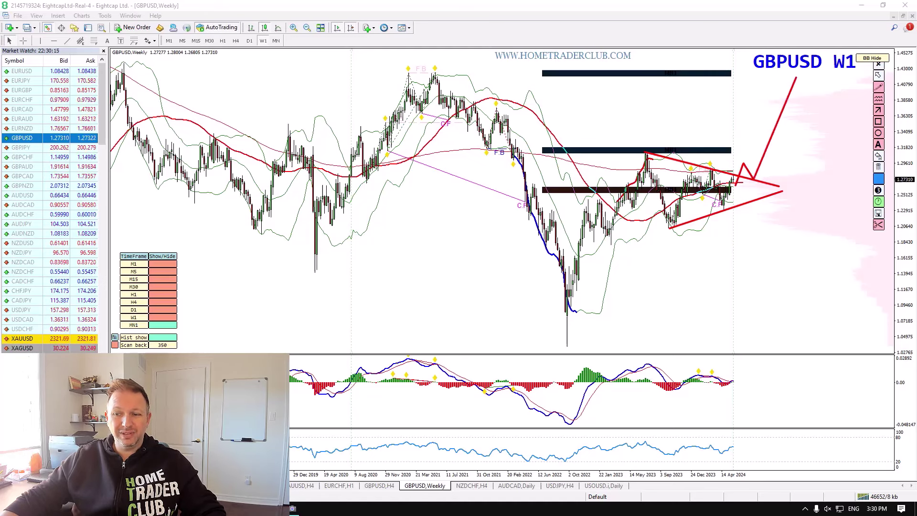
{"action": "key", "text": "Escape"}
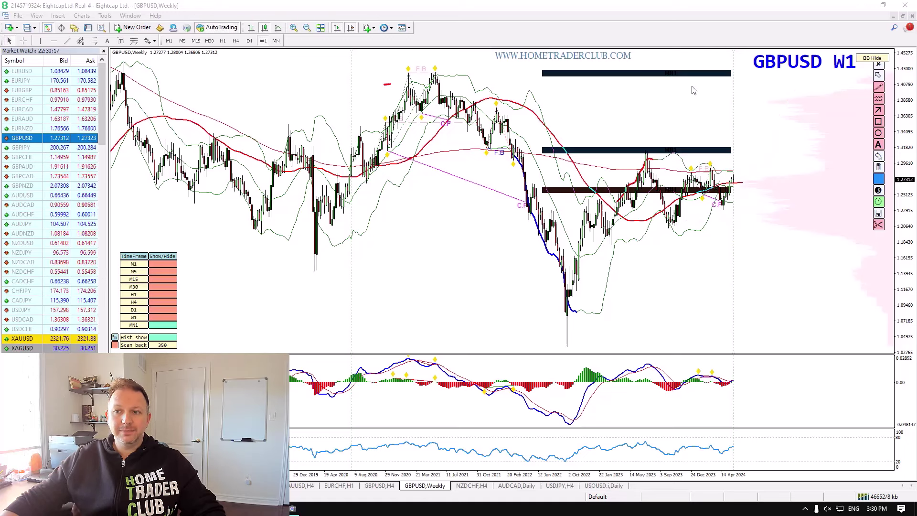
Mark horizontal lines at the 2021 highs and the May 2023 high, then clear them.
{"action": "left_click_drag", "start_coordinate": [384, 84], "coordinate": [845, 86]}
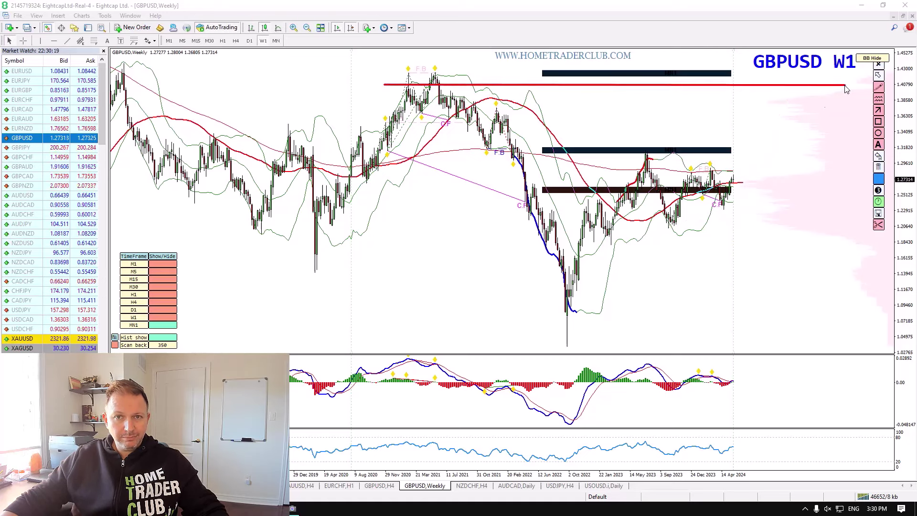
{"action": "left_click_drag", "start_coordinate": [821, 153], "coordinate": [827, 150]}
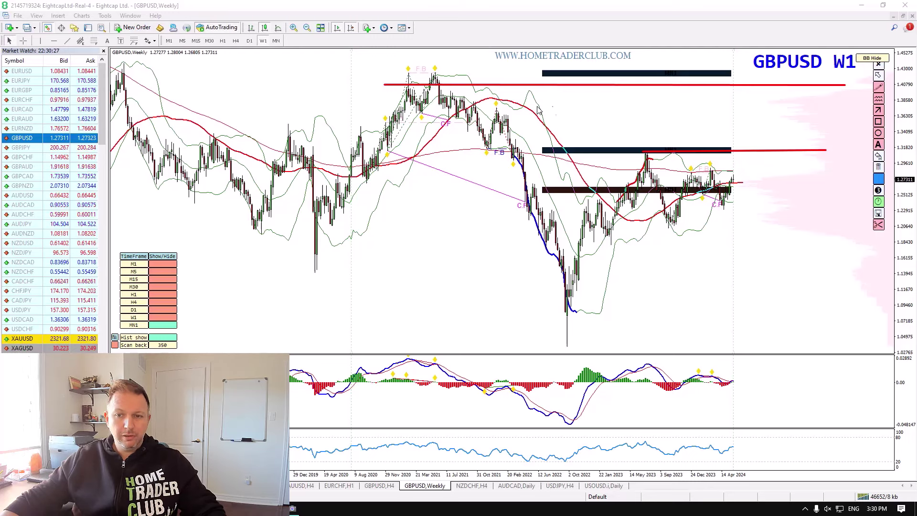
{"action": "key", "text": "Escape"}
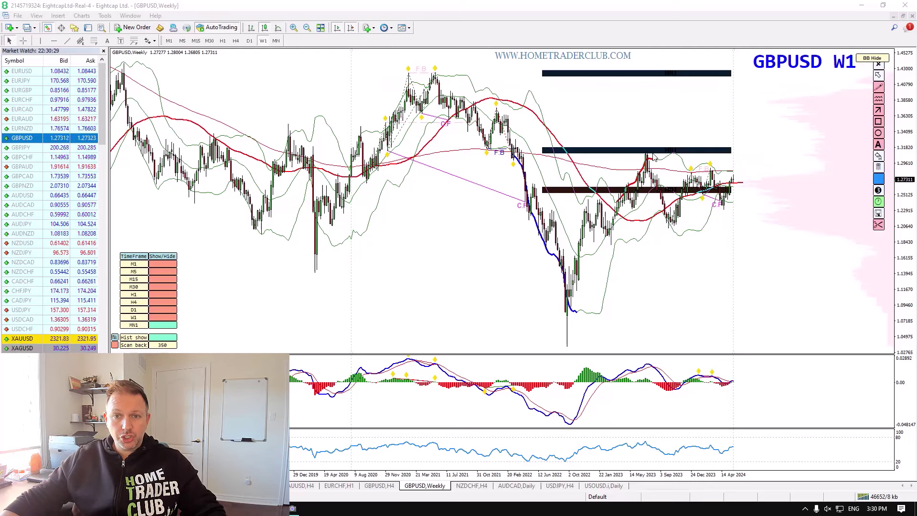
Redraw the May 2023 falling and Sep 2023 rising trendlines with an upper stroke, then clear.
{"action": "mouse_move", "coordinate": [648, 153]}
{"action": "left_mouse_down"}
{"action": "mouse_move", "coordinate": [795, 185]}
{"action": "mouse_move", "coordinate": [787, 188]}
{"action": "left_mouse_up"}
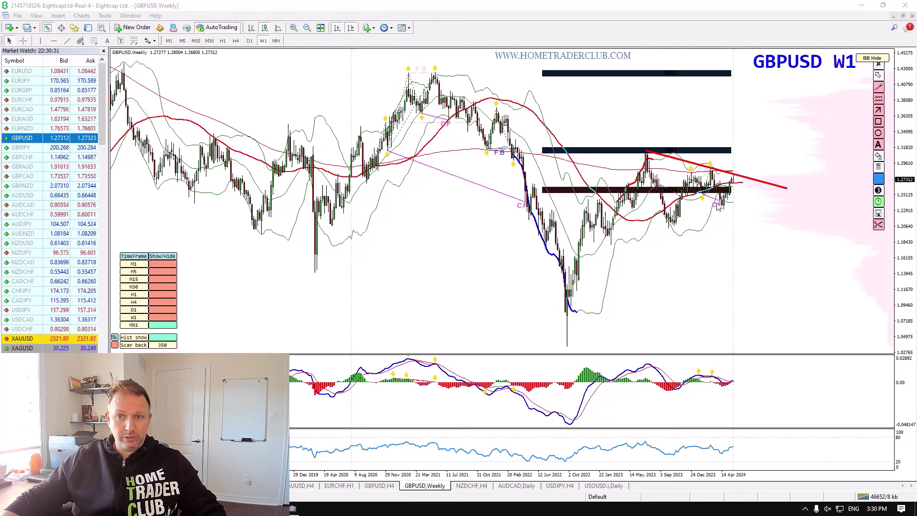
{"action": "left_click_drag", "start_coordinate": [669, 231], "coordinate": [770, 200]}
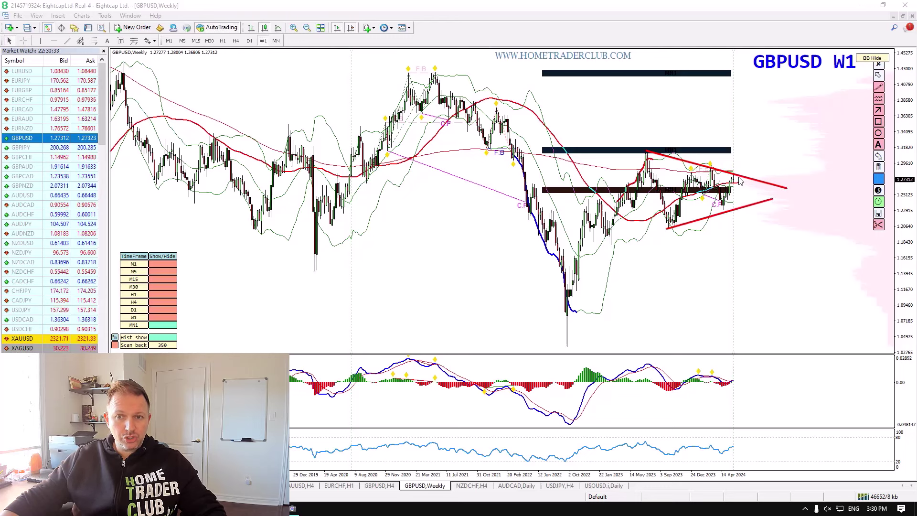
{"action": "mouse_move", "coordinate": [736, 176]}
{"action": "left_mouse_down"}
{"action": "mouse_move", "coordinate": [749, 190]}
{"action": "mouse_move", "coordinate": [767, 102]}
{"action": "left_mouse_up"}
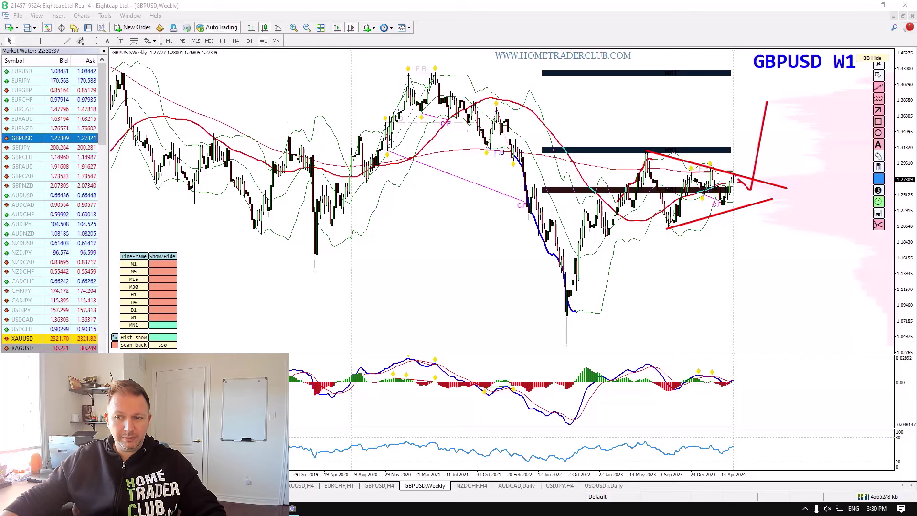
{"action": "key", "text": "Escape"}
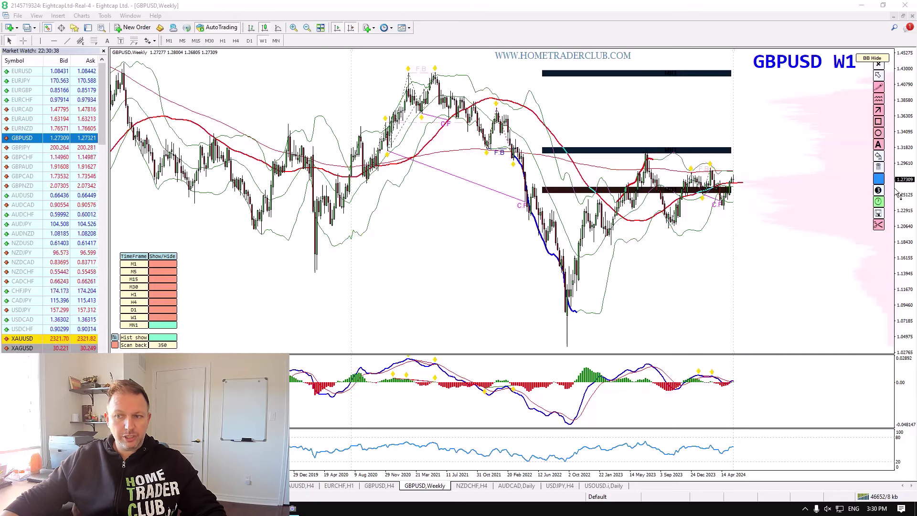
On GBPUSD D1, draw wedge lines from the July 2023 high and October 2023 low plus resistance, then clear.
{"action": "left_click", "coordinate": [255, 37]}
{"action": "left_click", "coordinate": [249, 41]}
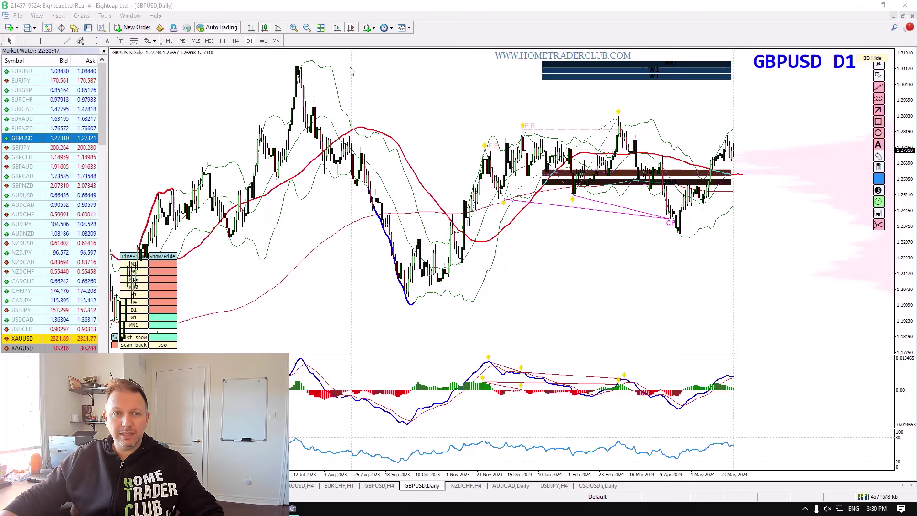
{"action": "mouse_move", "coordinate": [294, 66]}
{"action": "left_mouse_down"}
{"action": "mouse_move", "coordinate": [496, 107]}
{"action": "mouse_move", "coordinate": [828, 153]}
{"action": "left_mouse_up"}
{"action": "left_click_drag", "start_coordinate": [413, 298], "coordinate": [811, 210]}
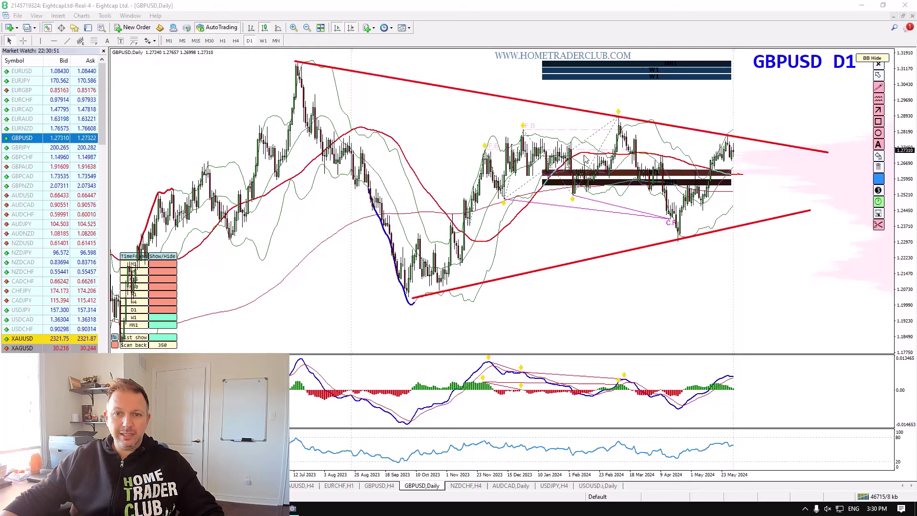
{"action": "left_click_drag", "start_coordinate": [478, 140], "coordinate": [811, 141]}
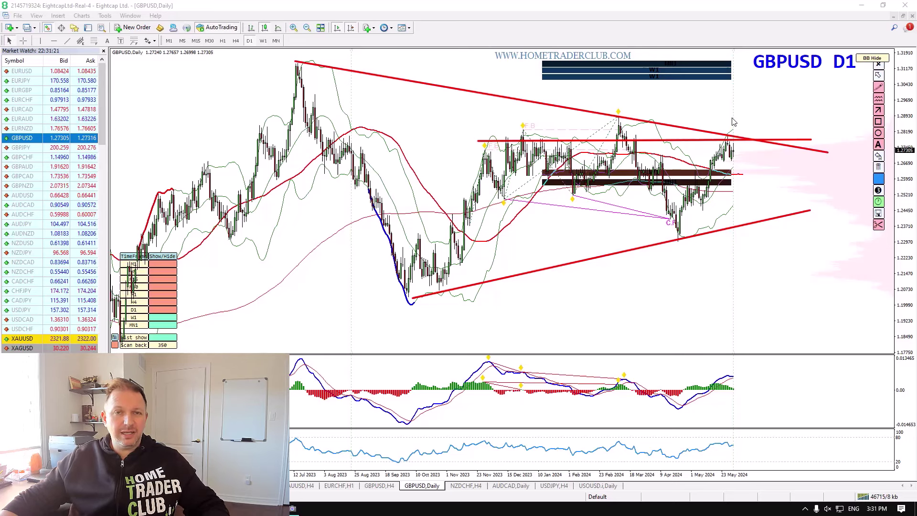
{"action": "key", "text": "Escape"}
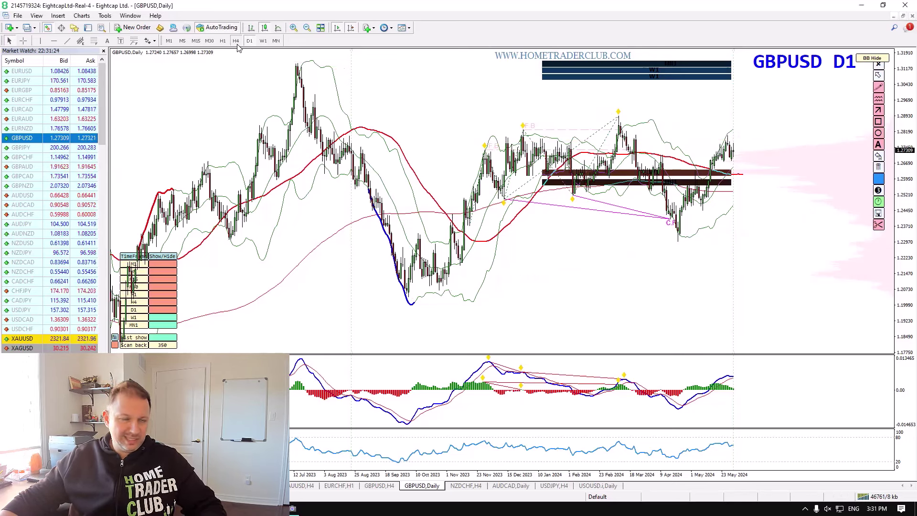
{"action": "key", "text": "Down"}
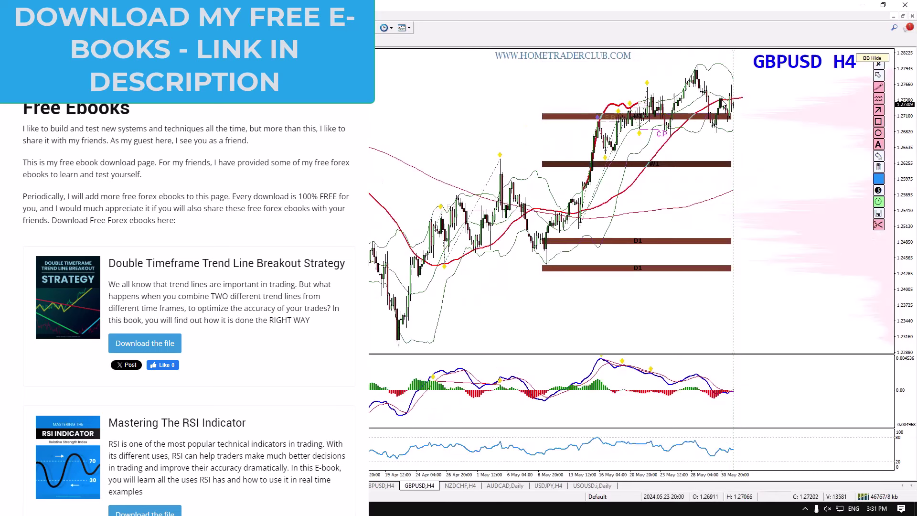
{"action": "left_click_drag", "start_coordinate": [901, 182], "coordinate": [901, 192]}
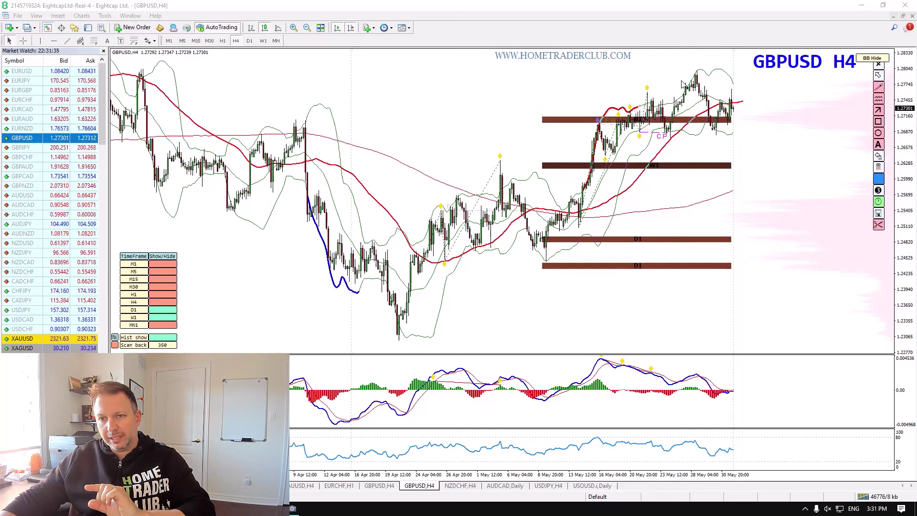
{"action": "mouse_move", "coordinate": [695, 68]}
{"action": "left_mouse_down"}
{"action": "mouse_move", "coordinate": [718, 134]}
{"action": "mouse_move", "coordinate": [750, 98]}
{"action": "mouse_move", "coordinate": [793, 182]}
{"action": "mouse_move", "coordinate": [791, 68]}
{"action": "left_mouse_up"}
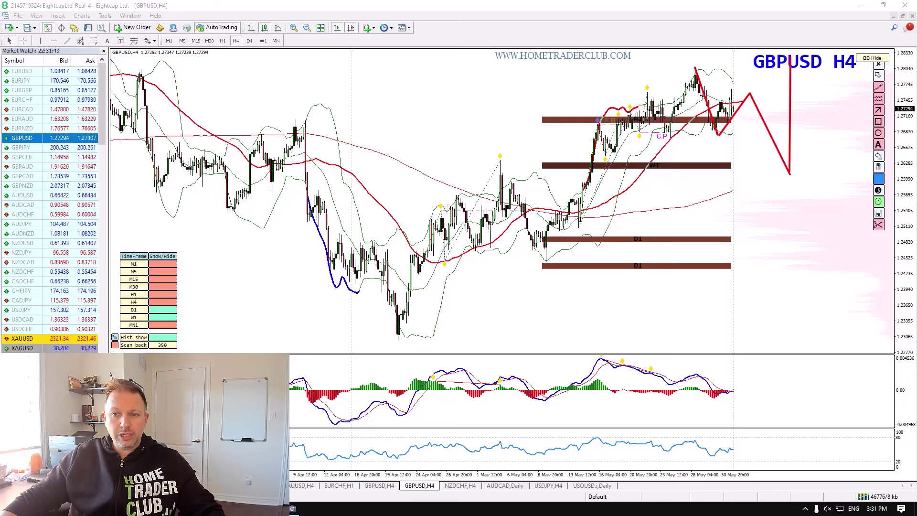
{"action": "key", "text": "Escape"}
{"action": "left_click_drag", "start_coordinate": [691, 69], "coordinate": [826, 103]}
{"action": "left_click_drag", "start_coordinate": [676, 140], "coordinate": [827, 135]}
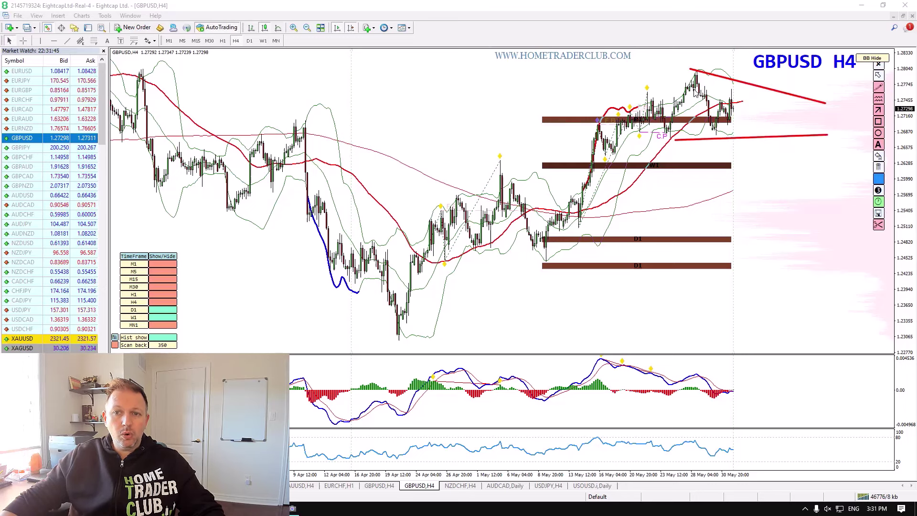
{"action": "mouse_move", "coordinate": [705, 71]}
{"action": "left_mouse_down"}
{"action": "mouse_move", "coordinate": [716, 138]}
{"action": "mouse_move", "coordinate": [747, 90]}
{"action": "mouse_move", "coordinate": [791, 132]}
{"action": "mouse_move", "coordinate": [802, 110]}
{"action": "left_mouse_up"}
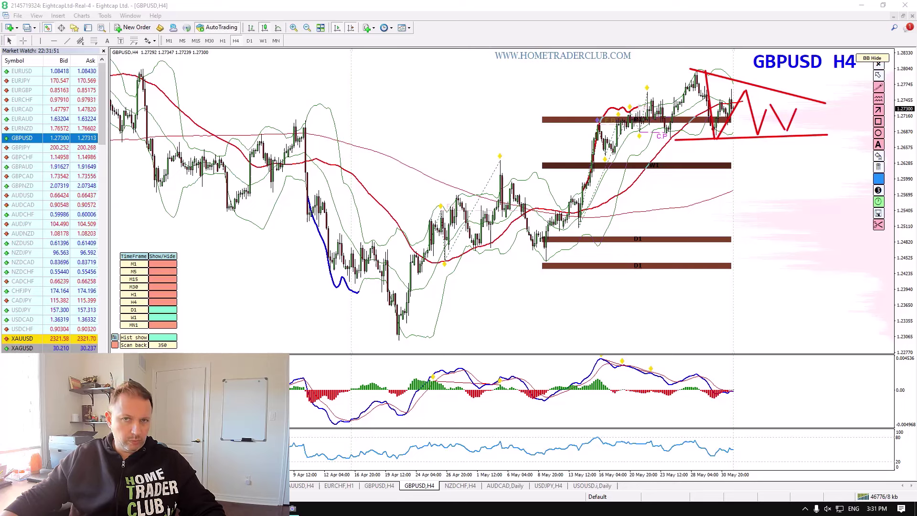
{"action": "key", "text": "Escape"}
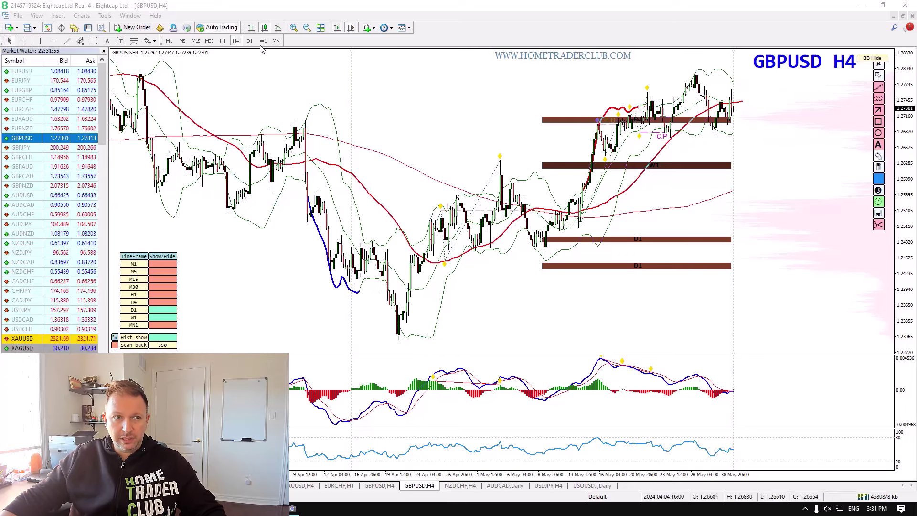
{"action": "left_click", "coordinate": [883, 99]}
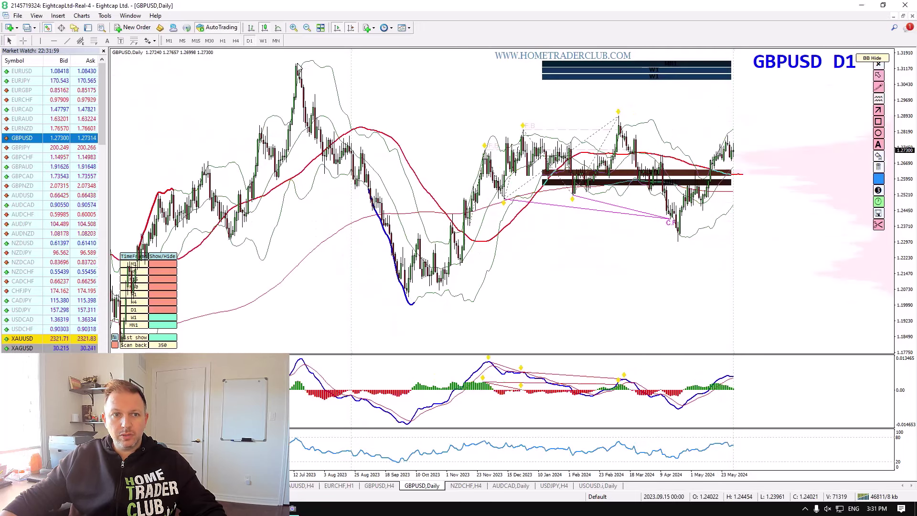
Draw a blue falling trendline from the July 2023 high, then sketch a dip-rally path and falling line.
{"action": "mouse_move", "coordinate": [297, 62]}
{"action": "left_mouse_down"}
{"action": "mouse_move", "coordinate": [817, 173]}
{"action": "mouse_move", "coordinate": [801, 146]}
{"action": "left_mouse_up"}
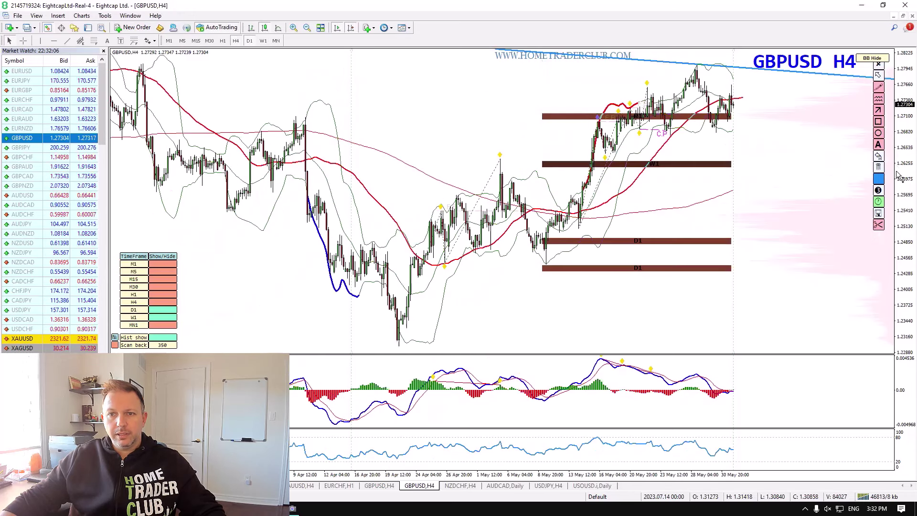
{"action": "left_click_drag", "start_coordinate": [902, 152], "coordinate": [905, 236]}
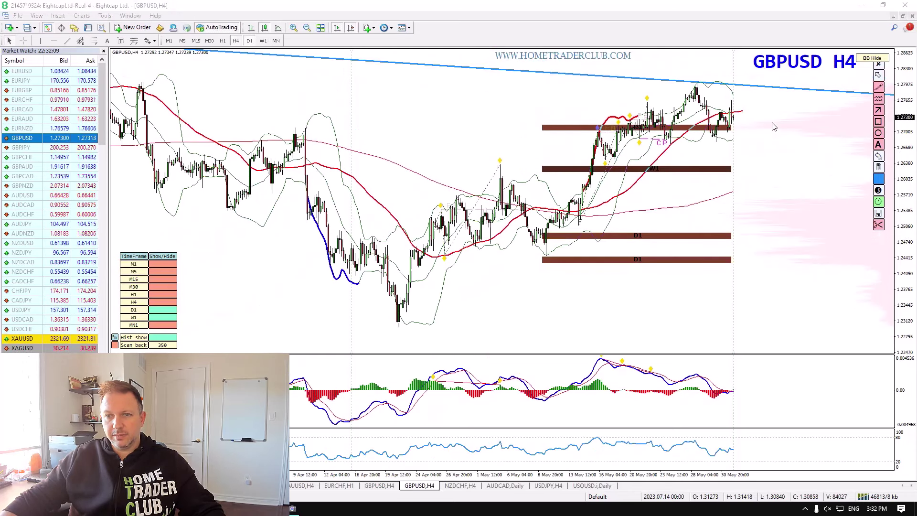
{"action": "mouse_move", "coordinate": [704, 87]}
{"action": "left_mouse_down"}
{"action": "mouse_move", "coordinate": [720, 136]}
{"action": "mouse_move", "coordinate": [749, 98]}
{"action": "mouse_move", "coordinate": [777, 155]}
{"action": "mouse_move", "coordinate": [806, 32]}
{"action": "left_mouse_up"}
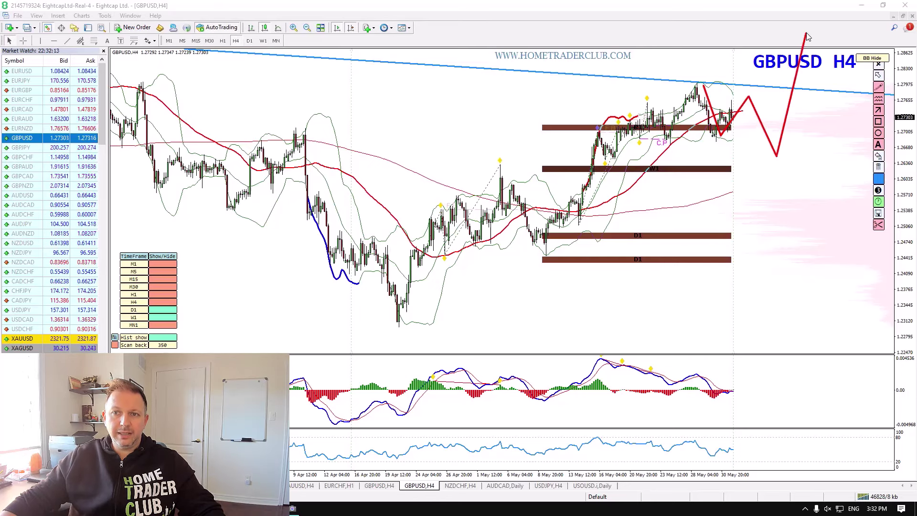
{"action": "left_click_drag", "start_coordinate": [697, 83], "coordinate": [839, 116]}
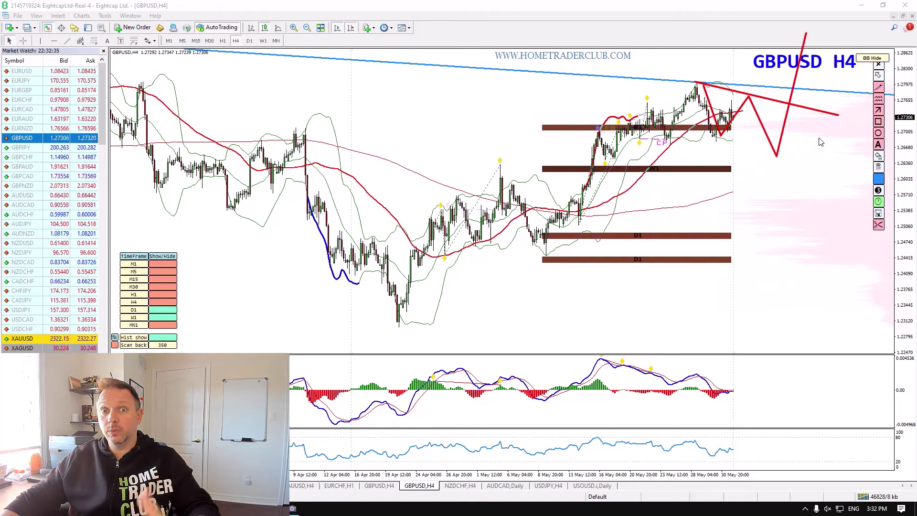
Clear the red sketches, keeping the blue trendline, and sketch a projected drop from the recent high.
{"action": "key", "text": "Escape"}
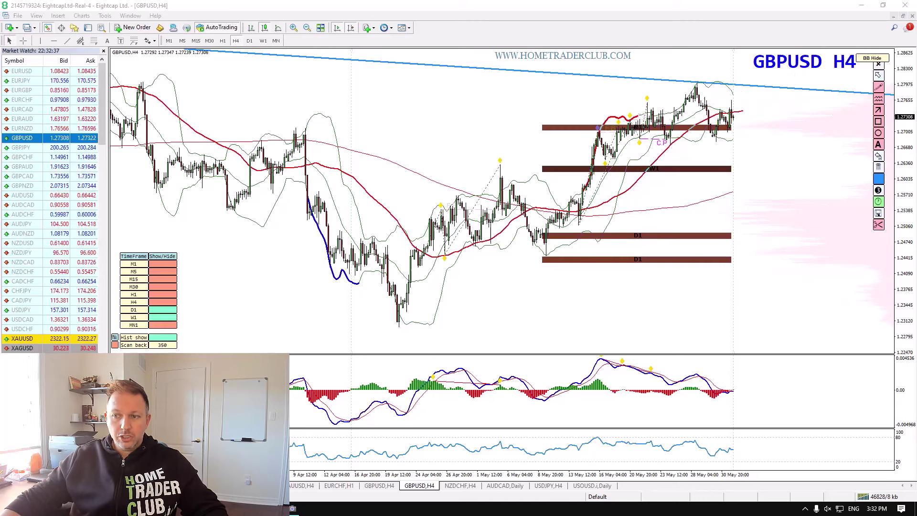
{"action": "left_click", "coordinate": [903, 170]}
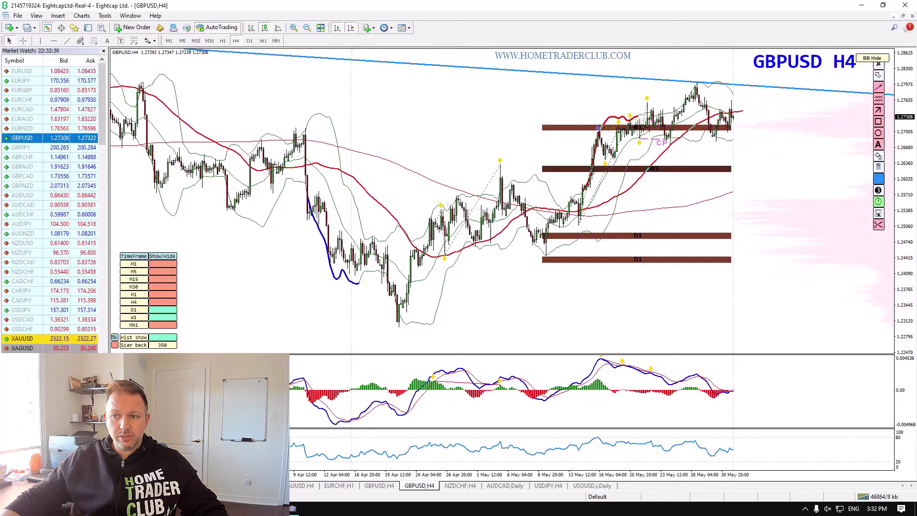
{"action": "left_click_drag", "start_coordinate": [903, 170], "coordinate": [903, 183]}
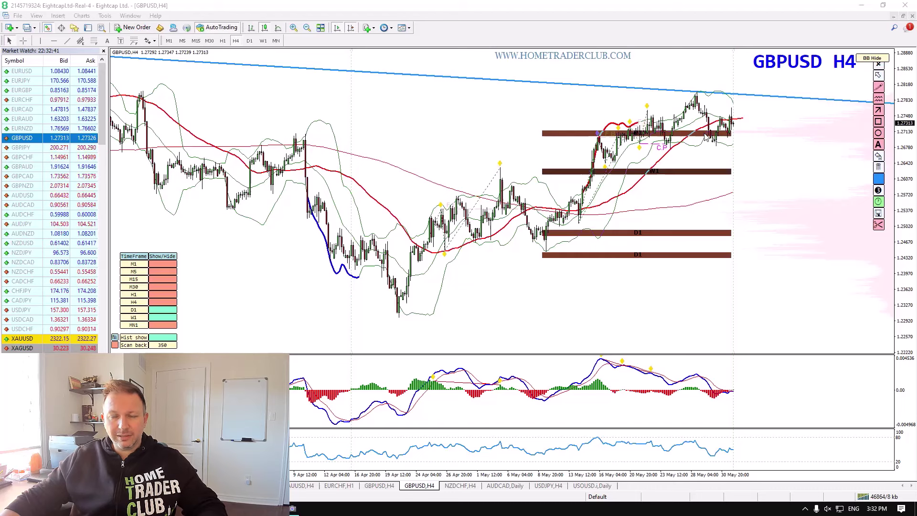
{"action": "mouse_move", "coordinate": [697, 95]}
{"action": "left_mouse_down"}
{"action": "mouse_move", "coordinate": [719, 150]}
{"action": "mouse_move", "coordinate": [748, 112]}
{"action": "mouse_move", "coordinate": [779, 168]}
{"action": "left_mouse_up"}
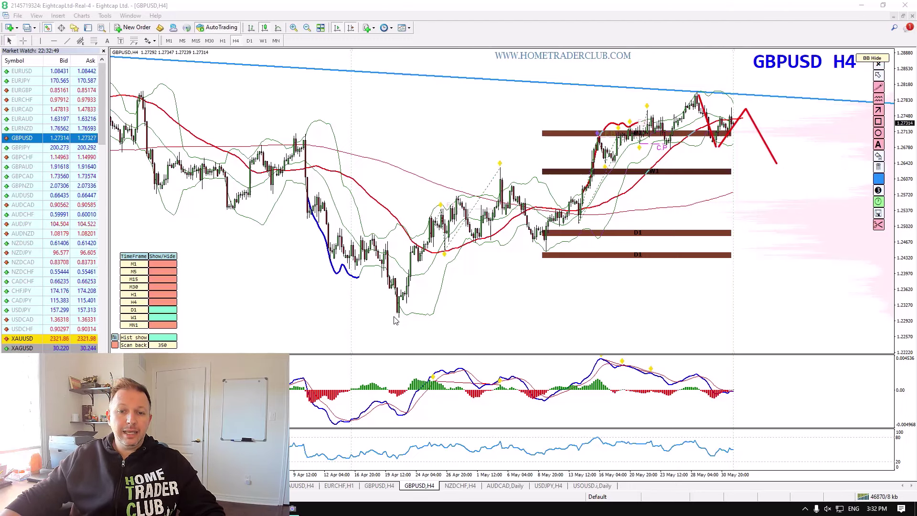
Draw a rising support line from the April low, a falling top line and a dip level, then clear.
{"action": "mouse_move", "coordinate": [395, 316]}
{"action": "left_mouse_down"}
{"action": "mouse_move", "coordinate": [710, 237]}
{"action": "mouse_move", "coordinate": [826, 145]}
{"action": "left_mouse_up"}
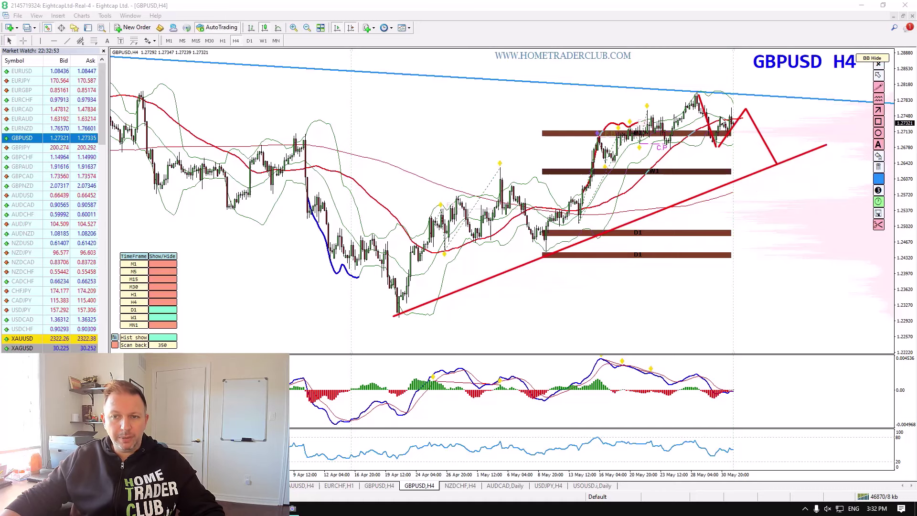
{"action": "left_click_drag", "start_coordinate": [698, 93], "coordinate": [822, 123]}
{"action": "left_click_drag", "start_coordinate": [661, 149], "coordinate": [812, 151]}
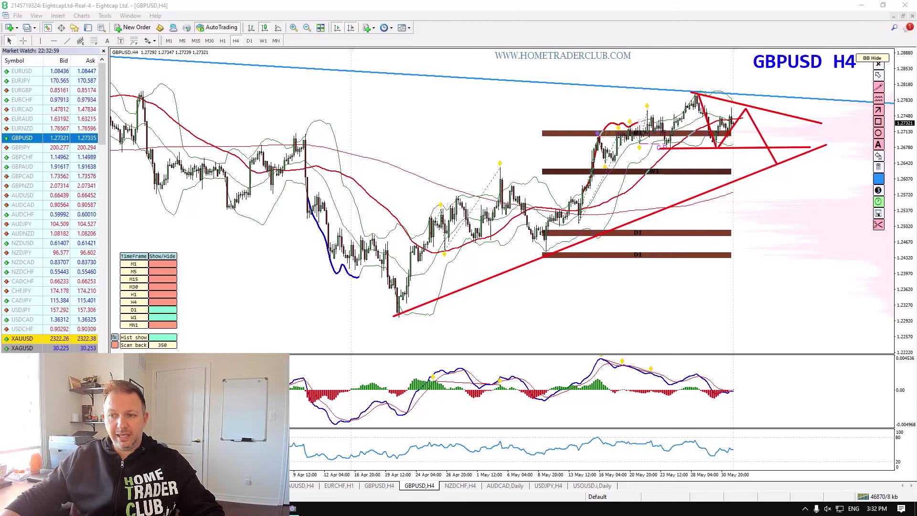
{"action": "key", "text": "Escape"}
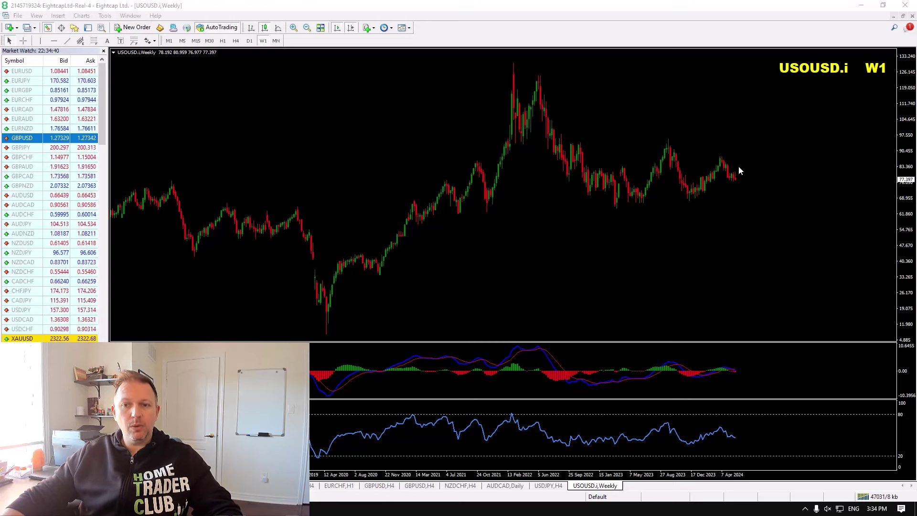
{"action": "left_click_drag", "start_coordinate": [618, 208], "coordinate": [784, 196]}
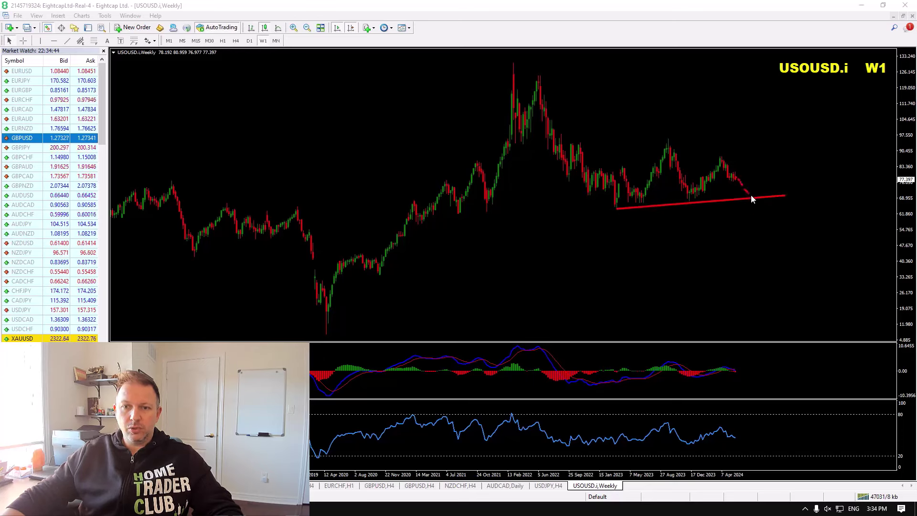
{"action": "mouse_move", "coordinate": [668, 137]}
{"action": "left_mouse_down"}
{"action": "mouse_move", "coordinate": [714, 164]}
{"action": "mouse_move", "coordinate": [772, 174]}
{"action": "left_mouse_up"}
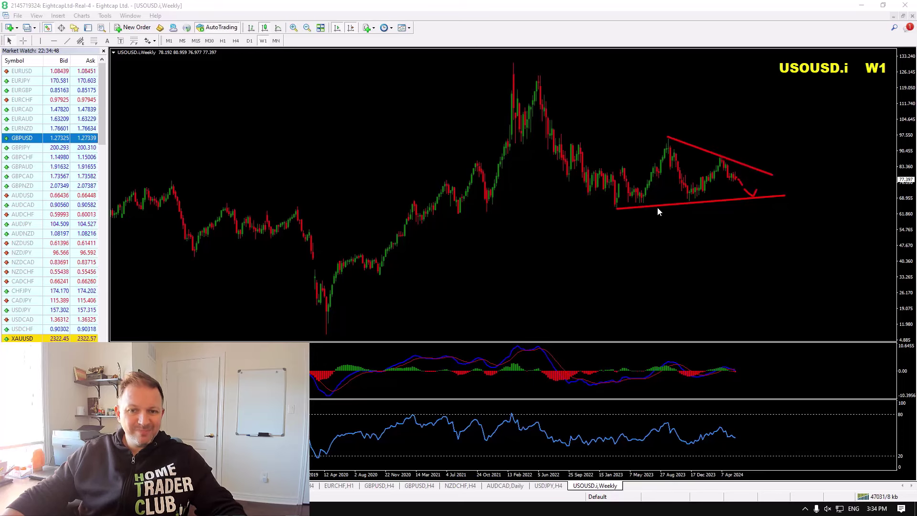
{"action": "mouse_move", "coordinate": [514, 67]}
{"action": "left_mouse_down"}
{"action": "mouse_move", "coordinate": [529, 147]}
{"action": "mouse_move", "coordinate": [547, 85]}
{"action": "mouse_move", "coordinate": [589, 194]}
{"action": "mouse_move", "coordinate": [626, 206]}
{"action": "left_mouse_up"}
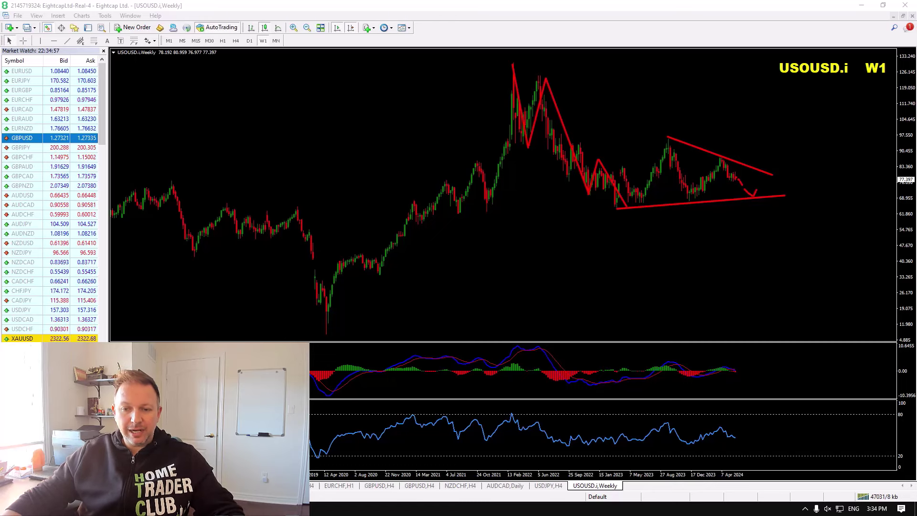
{"action": "key", "text": "Escape"}
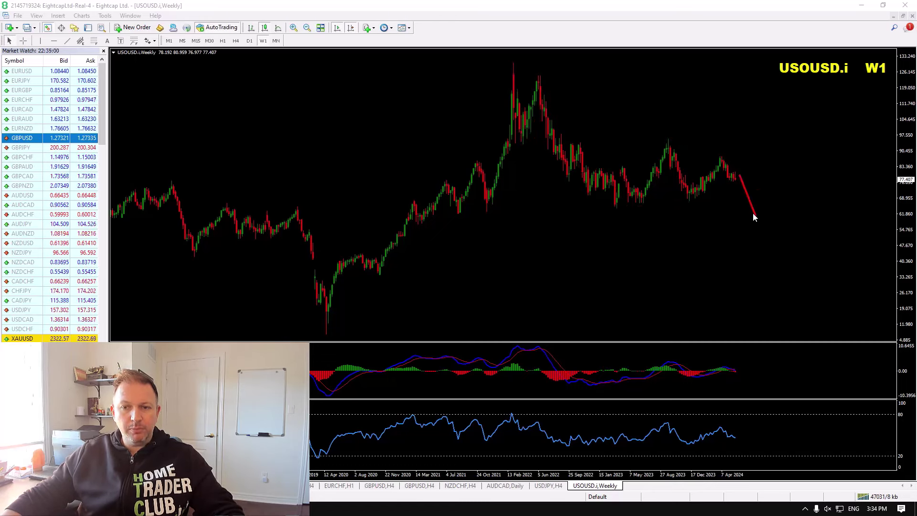
{"action": "key", "text": "Escape"}
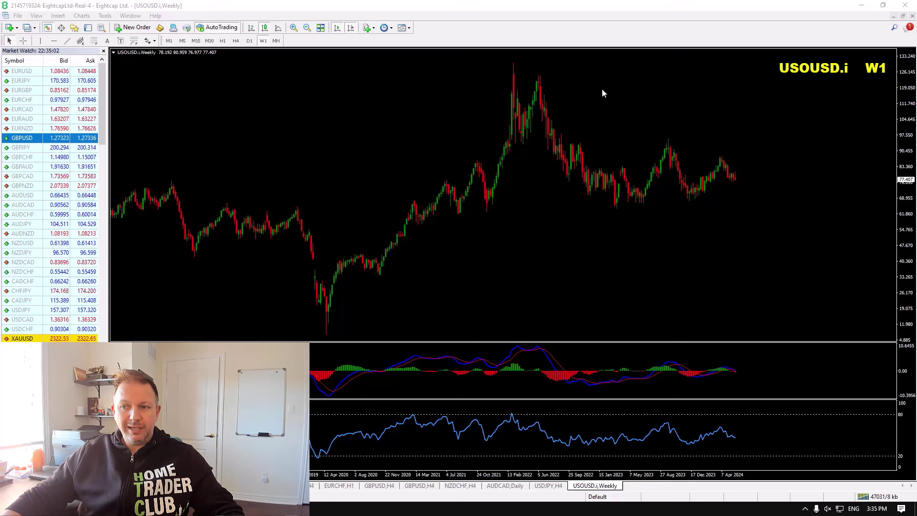
On oil D1, draw a rising channel from the December 2023 low with an upward arrow, then erase.
{"action": "left_click", "coordinate": [250, 41]}
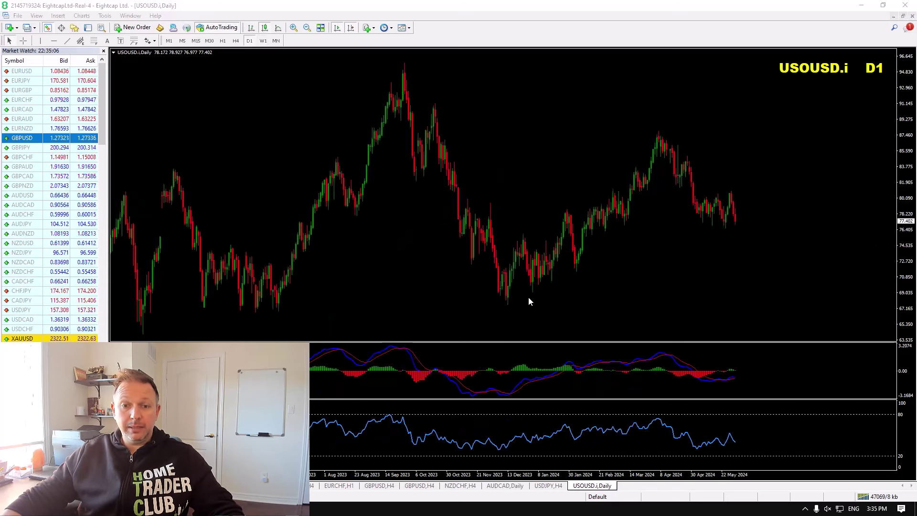
{"action": "left_click_drag", "start_coordinate": [505, 306], "coordinate": [748, 184]}
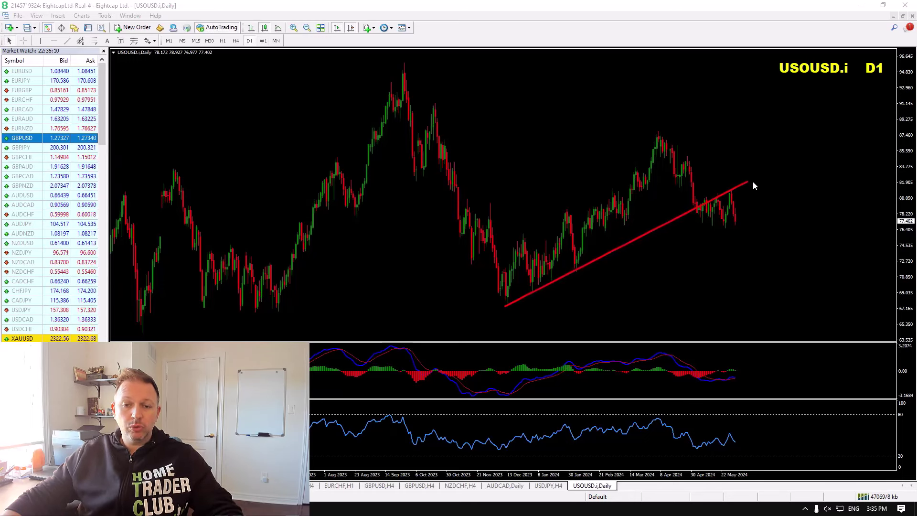
{"action": "left_click_drag", "start_coordinate": [523, 233], "coordinate": [699, 123]}
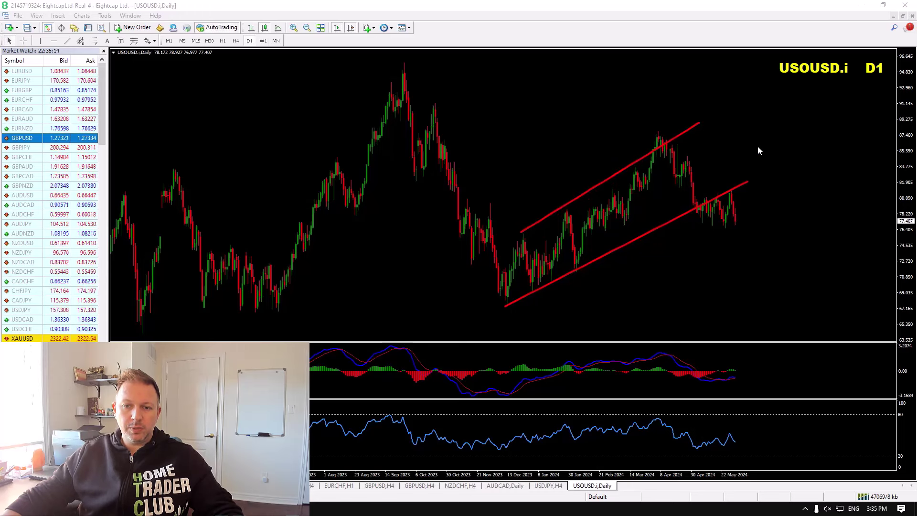
{"action": "mouse_move", "coordinate": [766, 125]}
{"action": "left_mouse_down"}
{"action": "mouse_move", "coordinate": [733, 181]}
{"action": "mouse_move", "coordinate": [753, 183]}
{"action": "left_mouse_up"}
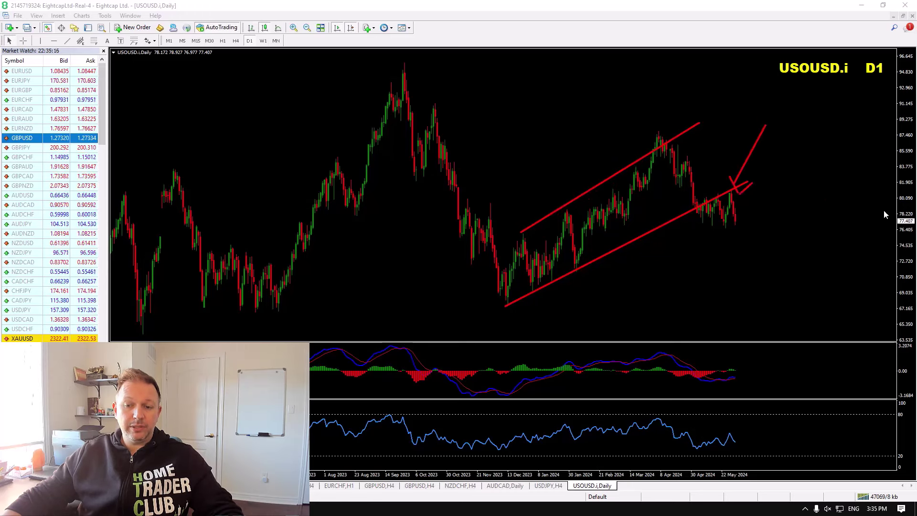
{"action": "key", "text": "ctrl+shift+6"}
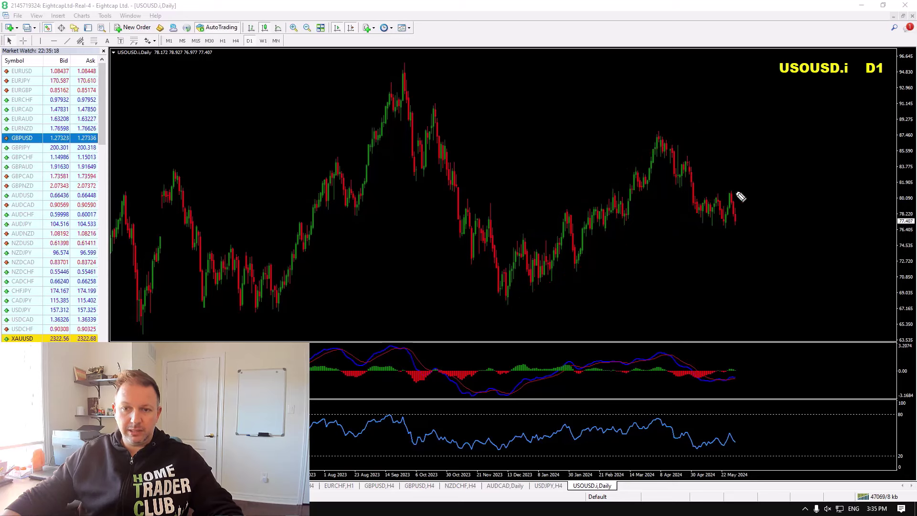
Circle the recent highs and remove it, then draw a wedge boundary and a drop-and-bounce sketch.
{"action": "mouse_move", "coordinate": [737, 190]}
{"action": "left_mouse_down"}
{"action": "mouse_move", "coordinate": [729, 197]}
{"action": "mouse_move", "coordinate": [764, 186]}
{"action": "left_mouse_up"}
{"action": "key", "text": "e"}
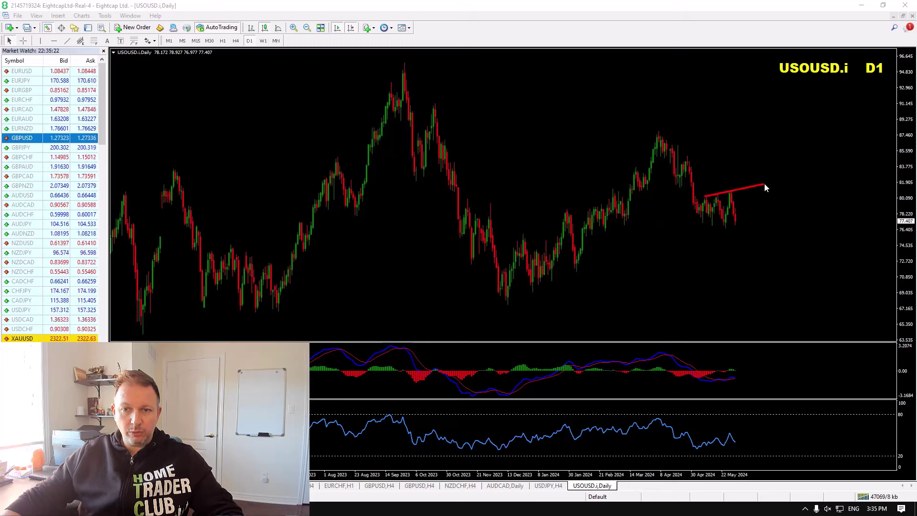
{"action": "left_click_drag", "start_coordinate": [703, 224], "coordinate": [768, 246]}
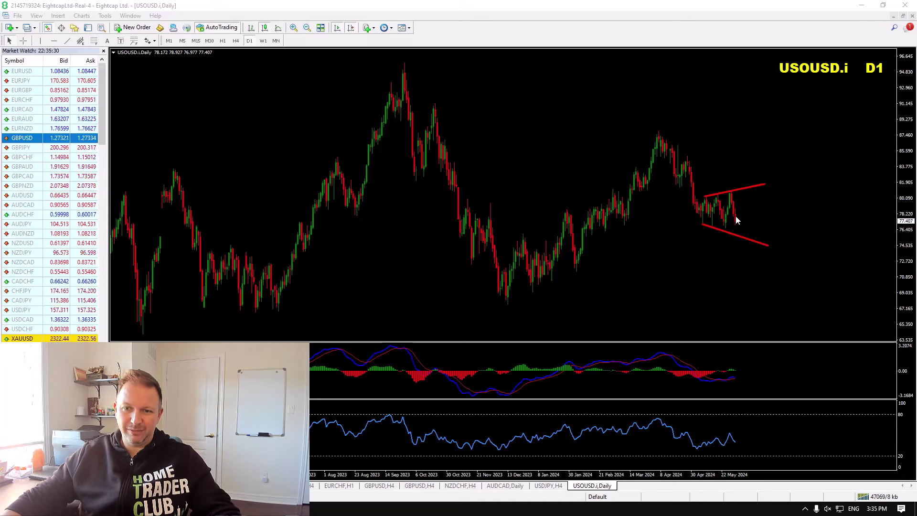
{"action": "mouse_move", "coordinate": [741, 226]}
{"action": "left_mouse_down"}
{"action": "mouse_move", "coordinate": [767, 245]}
{"action": "mouse_move", "coordinate": [773, 229]}
{"action": "left_mouse_up"}
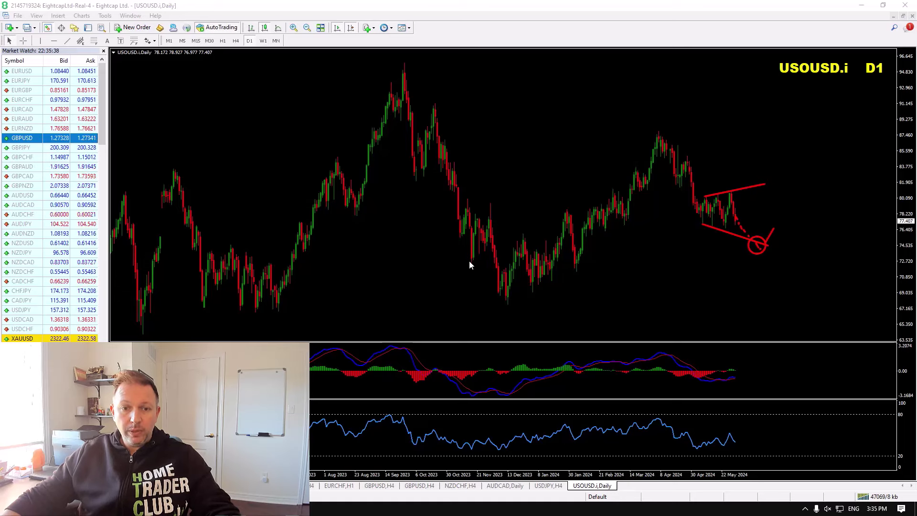
Draw two horizontal support lines below the wedge, circle them, then clear the chart.
{"action": "left_click_drag", "start_coordinate": [468, 261], "coordinate": [837, 264]}
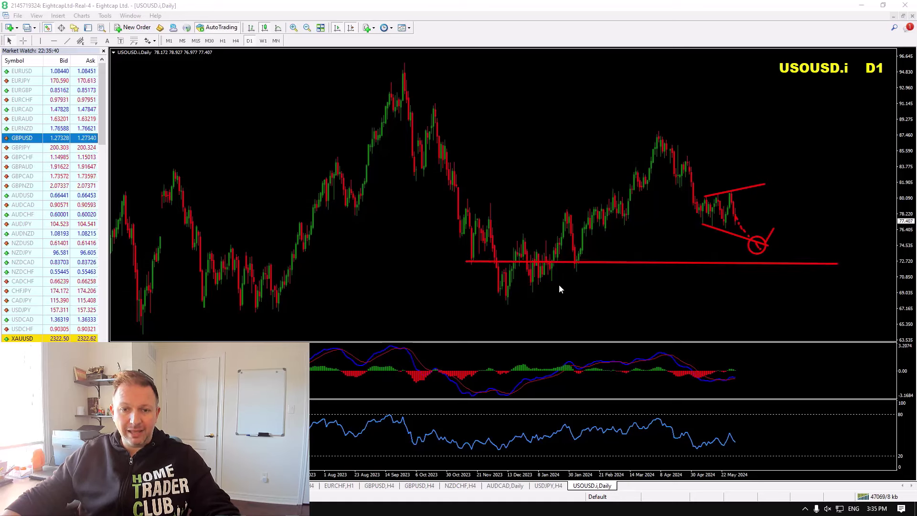
{"action": "left_click_drag", "start_coordinate": [531, 278], "coordinate": [846, 283]}
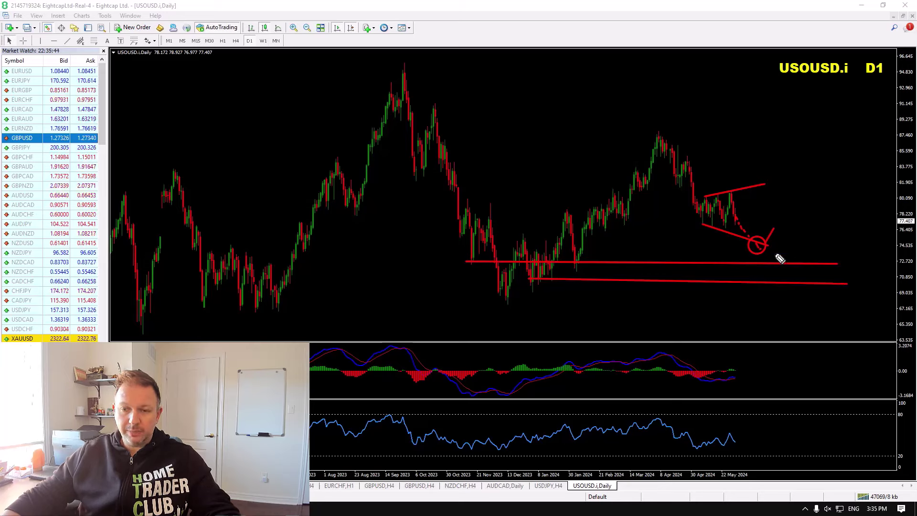
{"action": "left_click_drag", "start_coordinate": [778, 256], "coordinate": [745, 261]}
{"action": "left_click_drag", "start_coordinate": [782, 290], "coordinate": [789, 287]}
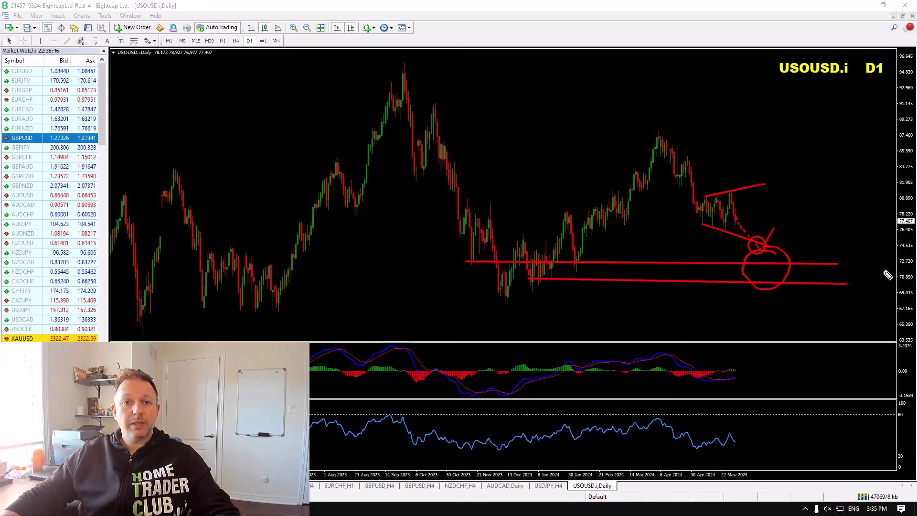
{"action": "key", "text": "Escape"}
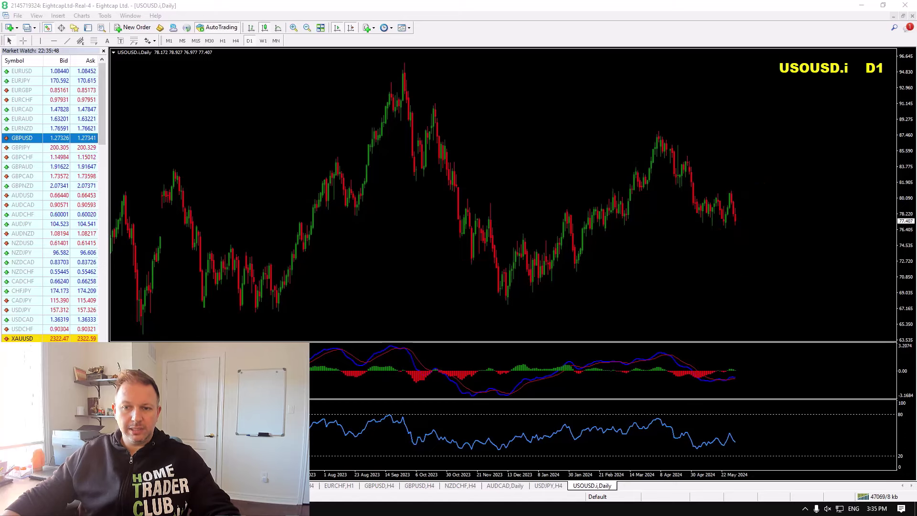
On H4, draw trendlines under the lows and across the highs with a drop-and-rebound projection, then erase.
{"action": "left_click", "coordinate": [236, 41]}
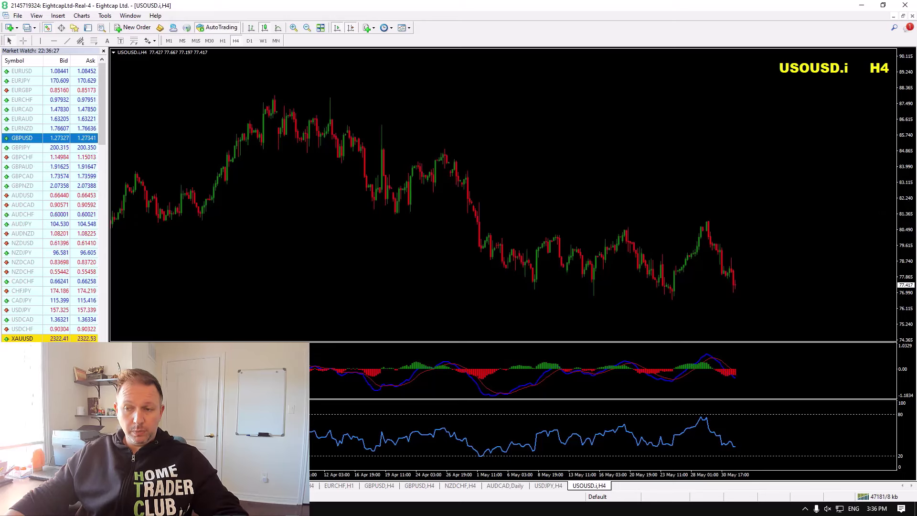
{"action": "left_click_drag", "start_coordinate": [533, 290], "coordinate": [801, 324]}
{"action": "left_click_drag", "start_coordinate": [555, 234], "coordinate": [809, 211]}
{"action": "mouse_move", "coordinate": [735, 268]}
{"action": "left_mouse_down"}
{"action": "mouse_move", "coordinate": [778, 329]}
{"action": "mouse_move", "coordinate": [802, 283]}
{"action": "left_mouse_up"}
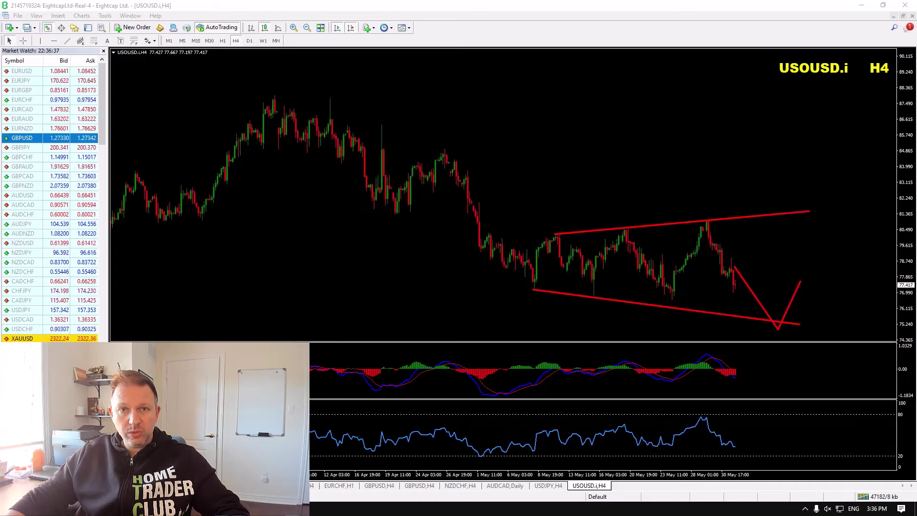
{"action": "key", "text": "Escape"}
Draw a lows trendline against rising MACD lows, two horizontal levels and a downtrend line, then clear.
{"action": "left_click_drag", "start_coordinate": [515, 291], "coordinate": [670, 310]}
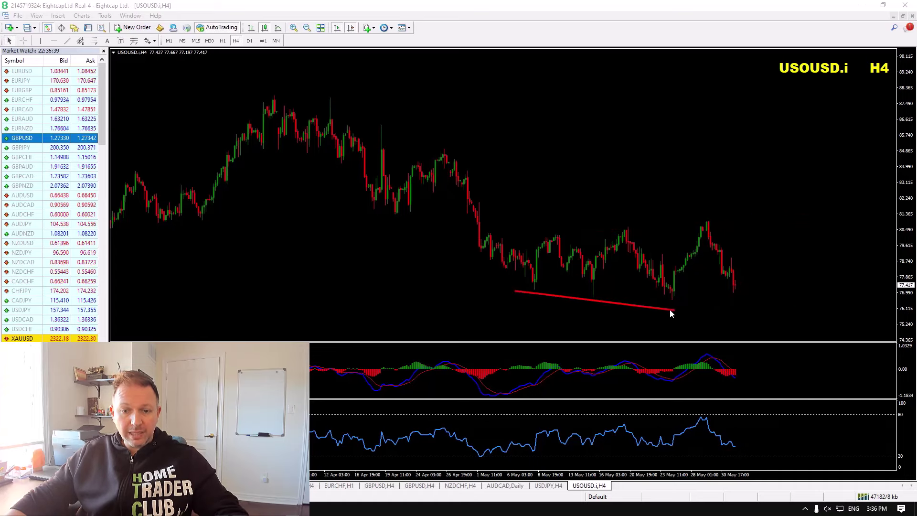
{"action": "left_click_drag", "start_coordinate": [531, 389], "coordinate": [684, 376]}
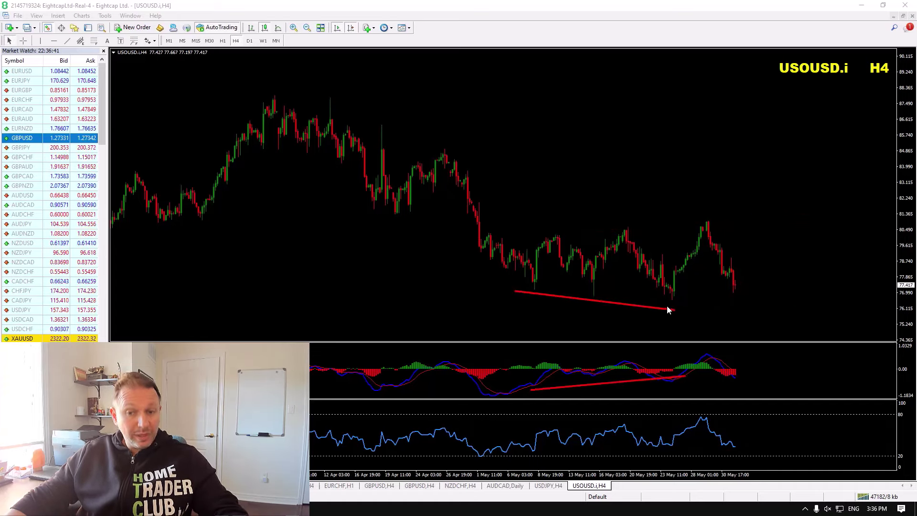
{"action": "left_click_drag", "start_coordinate": [666, 306], "coordinate": [709, 229]}
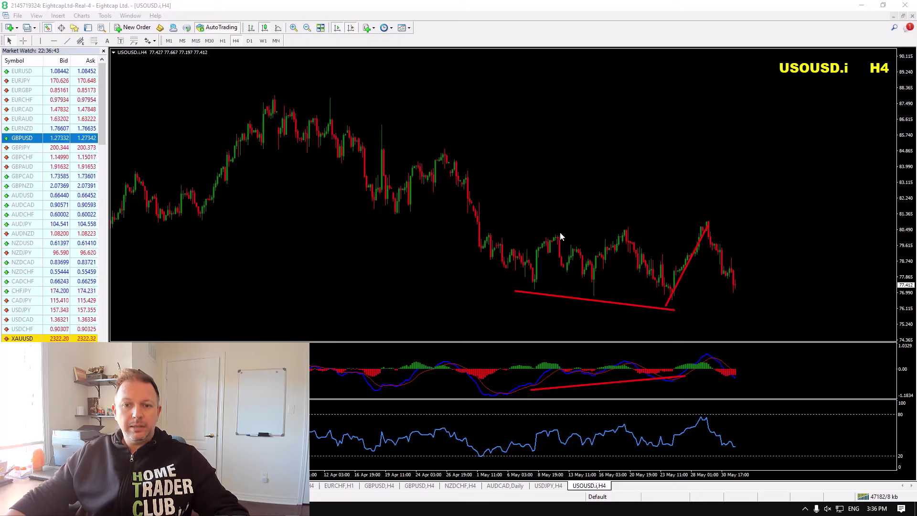
{"action": "left_click_drag", "start_coordinate": [485, 231], "coordinate": [769, 229]}
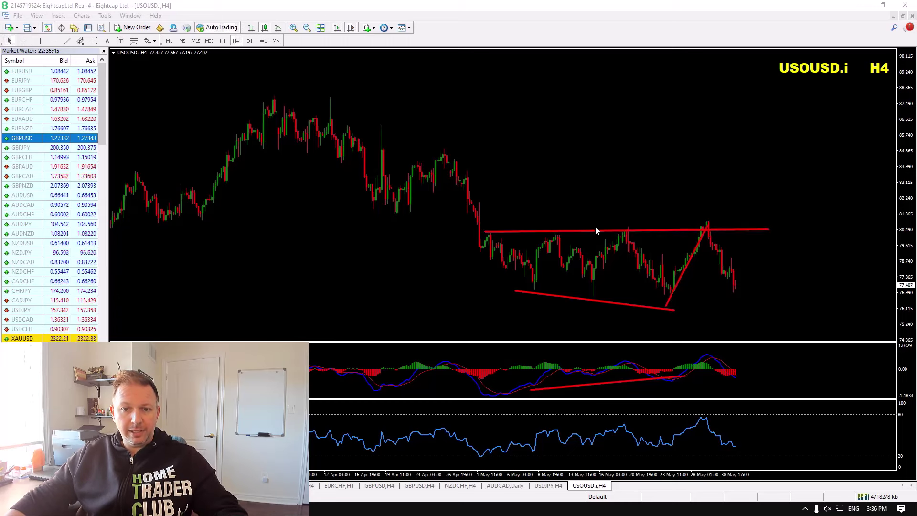
{"action": "left_click_drag", "start_coordinate": [389, 212], "coordinate": [645, 213]}
{"action": "left_click_drag", "start_coordinate": [774, 219], "coordinate": [794, 214]}
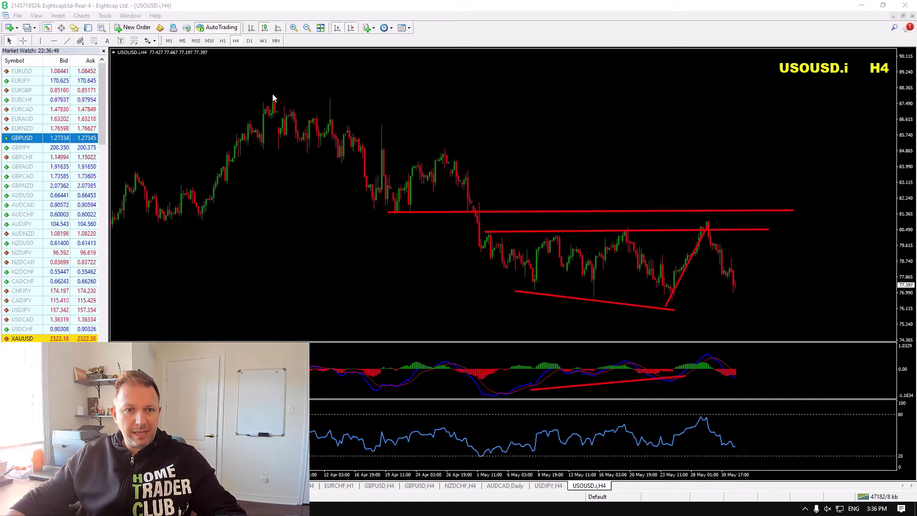
{"action": "left_click_drag", "start_coordinate": [273, 95], "coordinate": [832, 266]}
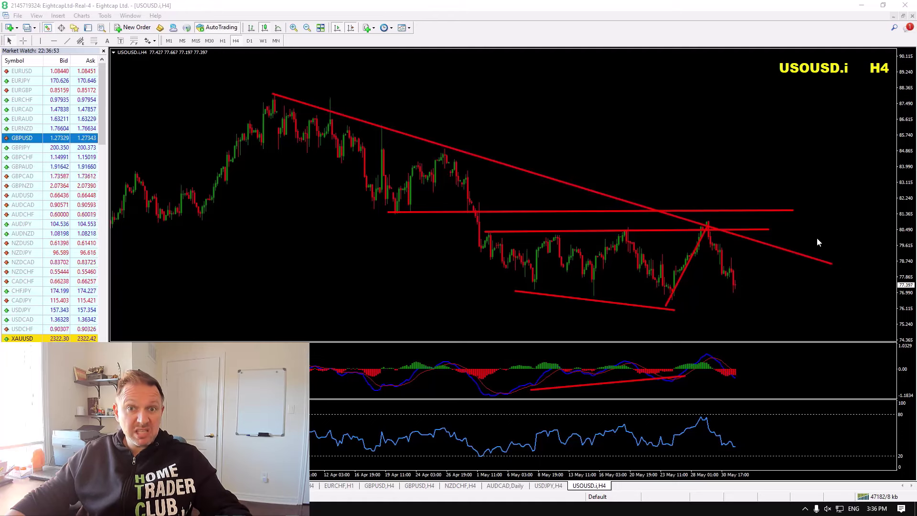
{"action": "key", "text": "Escape"}
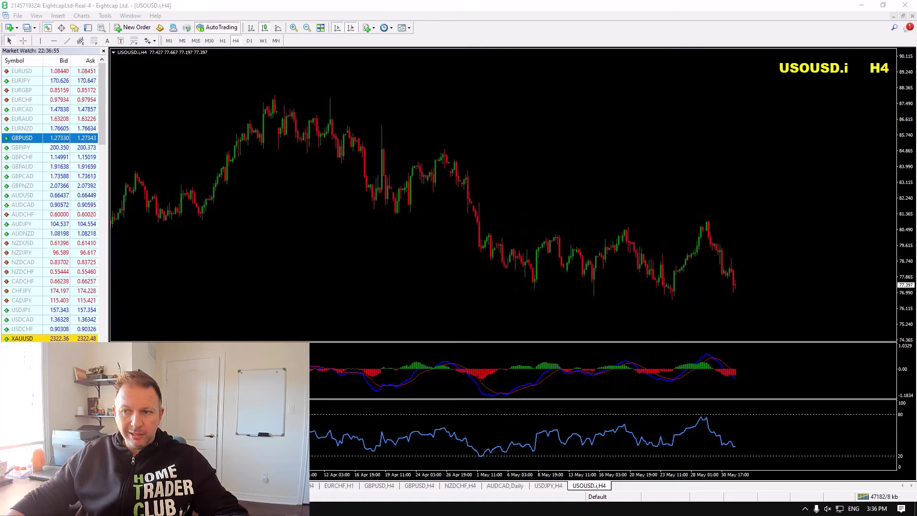
On the 1-hour oil chart, sketch a bounce-then-drop projected path, then erase it.
{"action": "left_click", "coordinate": [222, 41]}
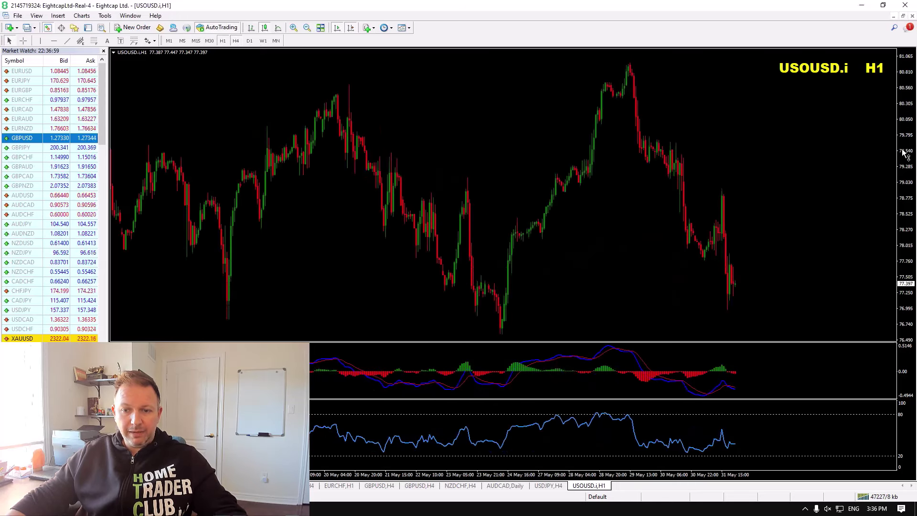
{"action": "left_click_drag", "start_coordinate": [905, 153], "coordinate": [905, 178]}
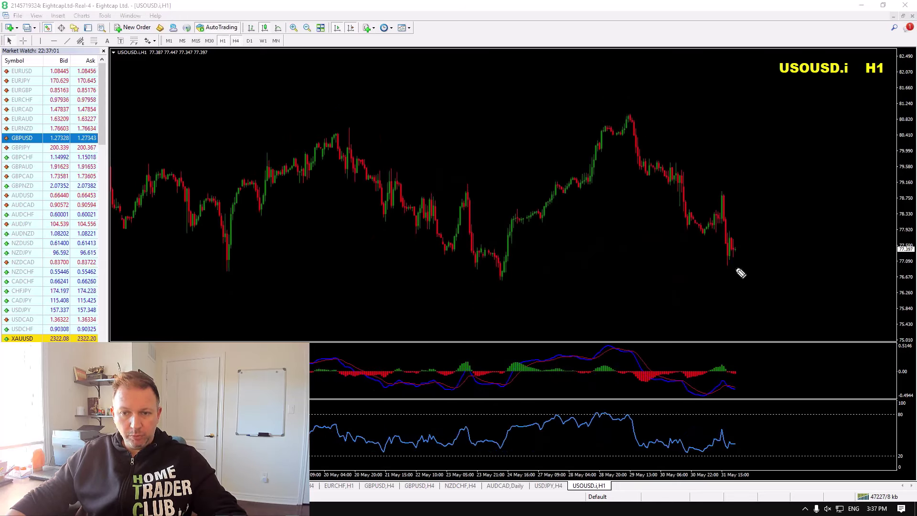
{"action": "mouse_move", "coordinate": [734, 266]}
{"action": "left_mouse_down"}
{"action": "mouse_move", "coordinate": [781, 215]}
{"action": "mouse_move", "coordinate": [810, 299]}
{"action": "mouse_move", "coordinate": [809, 328]}
{"action": "left_mouse_up"}
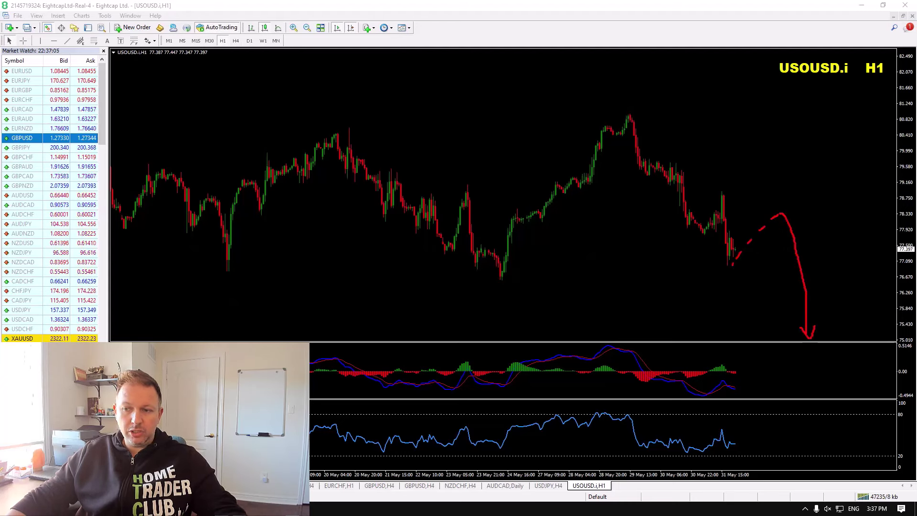
{"action": "key", "text": "Escape"}
Draw a falling trendline and drop path on the 4-hour chart, clear them, then show weekly.
{"action": "left_click", "coordinate": [236, 41]}
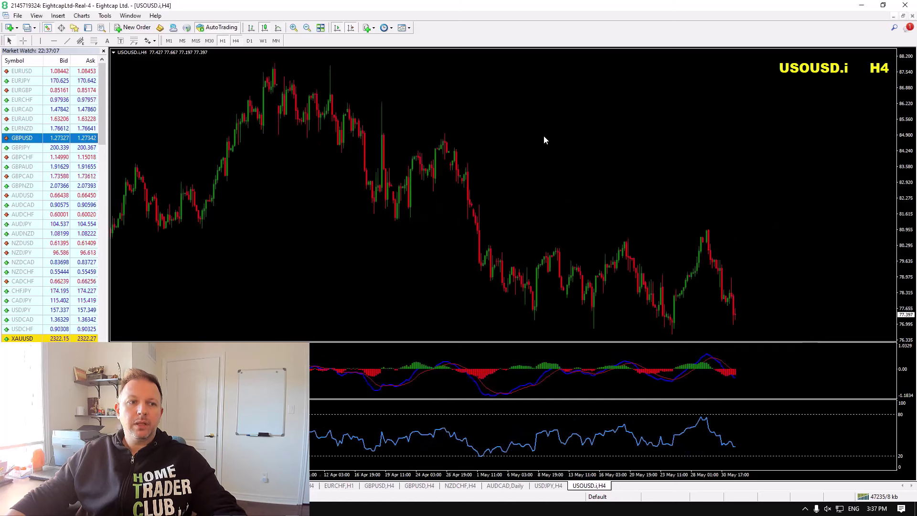
{"action": "left_click_drag", "start_coordinate": [900, 224], "coordinate": [904, 245]}
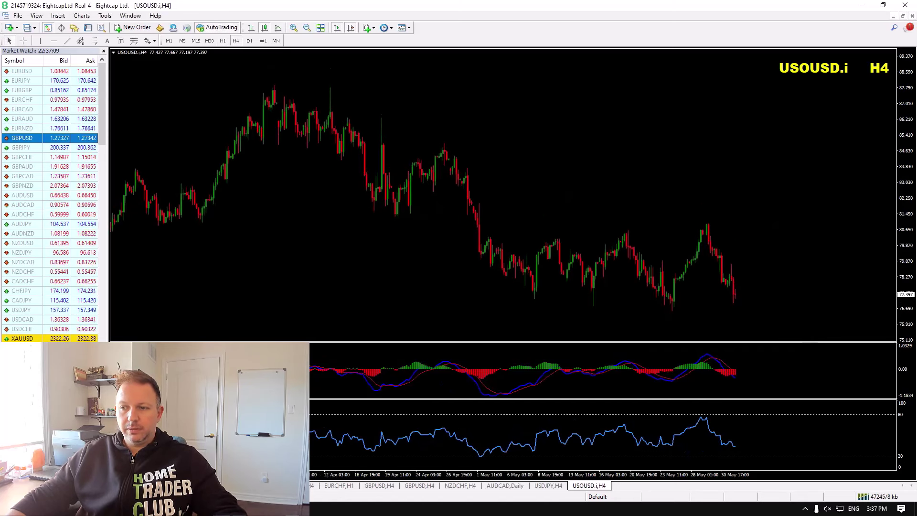
{"action": "mouse_move", "coordinate": [533, 299]}
{"action": "left_mouse_down"}
{"action": "mouse_move", "coordinate": [764, 352]}
{"action": "mouse_move", "coordinate": [830, 334]}
{"action": "left_mouse_up"}
{"action": "mouse_move", "coordinate": [738, 281]}
{"action": "left_mouse_down"}
{"action": "mouse_move", "coordinate": [753, 265]}
{"action": "mouse_move", "coordinate": [770, 331]}
{"action": "mouse_move", "coordinate": [778, 325]}
{"action": "left_mouse_up"}
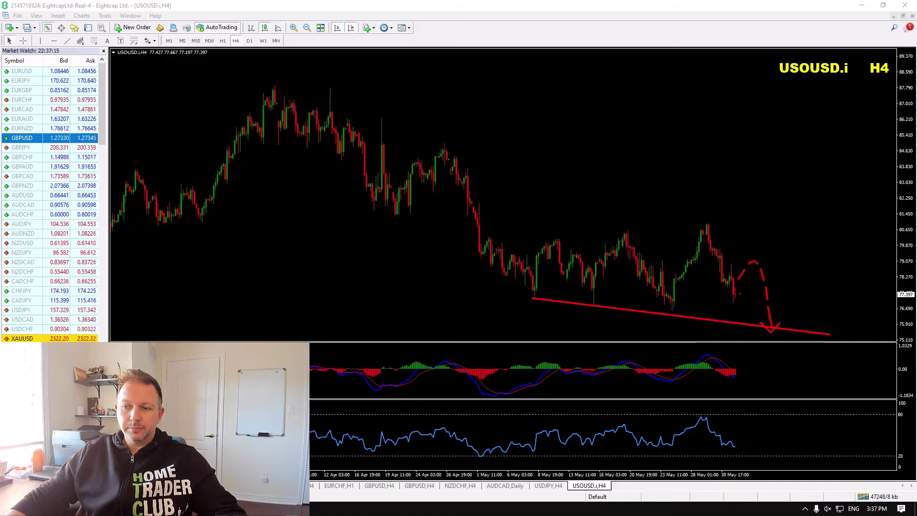
{"action": "key", "text": "Escape"}
{"action": "left_click", "coordinate": [262, 40]}
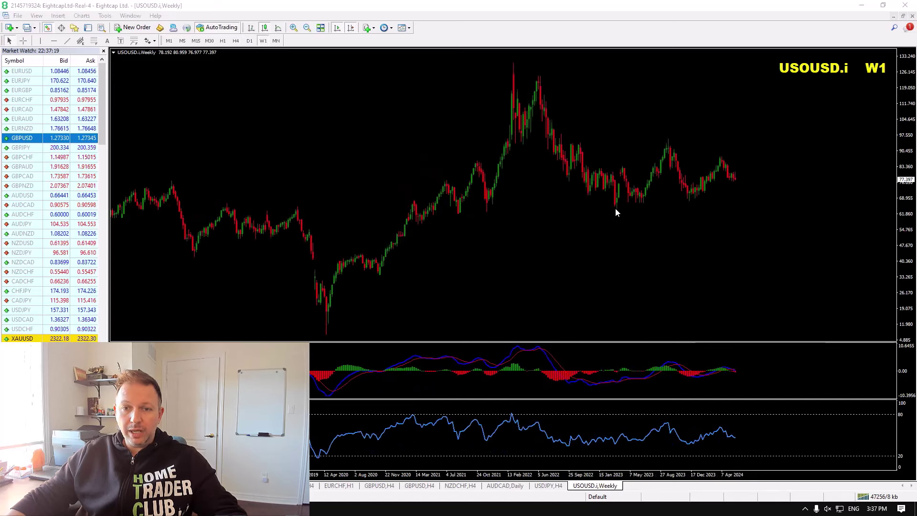
Draw a rising trendline from the 2023 weekly low with a dipping path, then clear both.
{"action": "left_click_drag", "start_coordinate": [616, 210], "coordinate": [828, 188]}
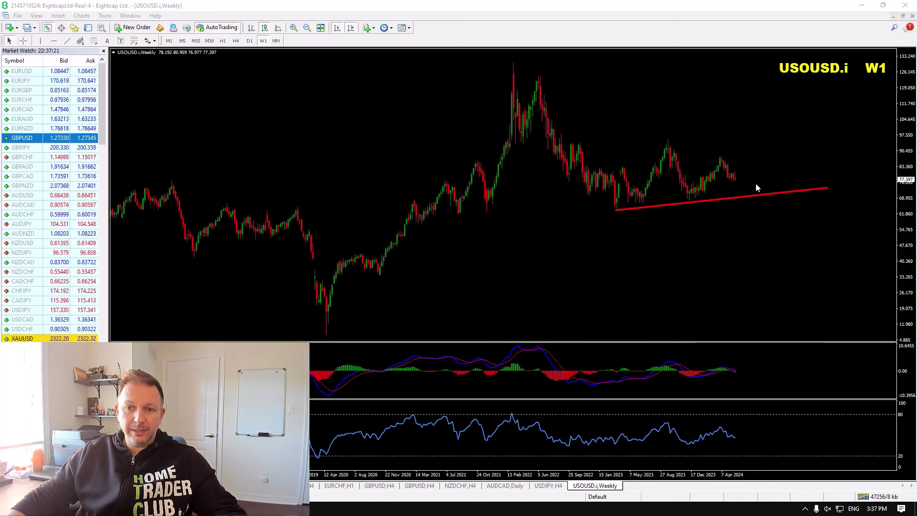
{"action": "mouse_move", "coordinate": [744, 187]}
{"action": "left_mouse_down"}
{"action": "mouse_move", "coordinate": [748, 194]}
{"action": "mouse_move", "coordinate": [764, 179]}
{"action": "left_mouse_up"}
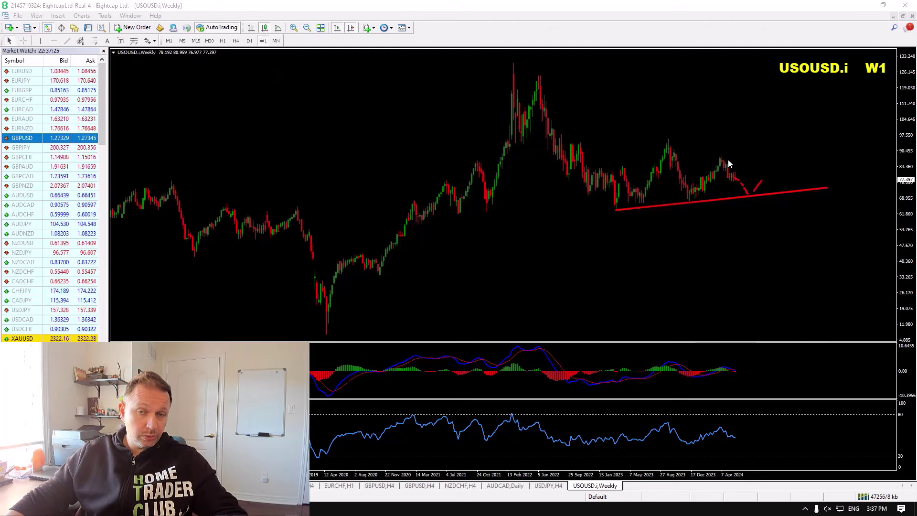
{"action": "key", "text": "Escape"}
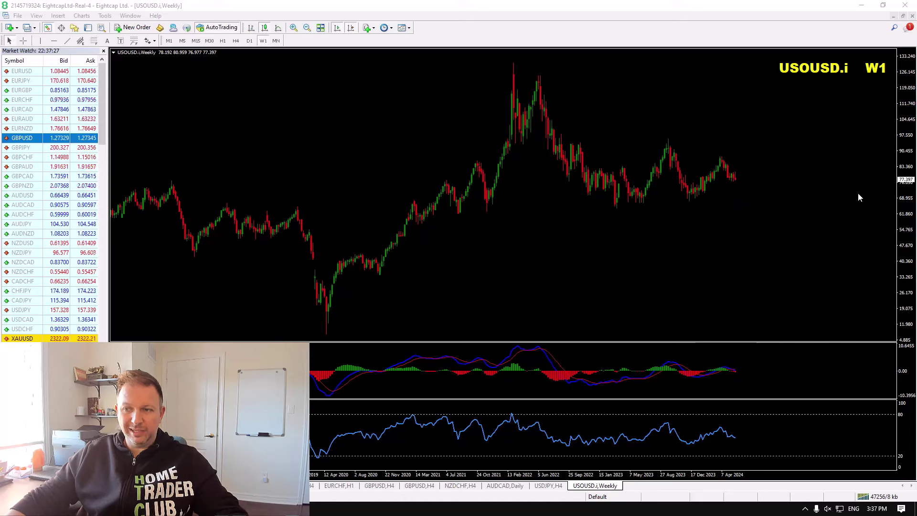